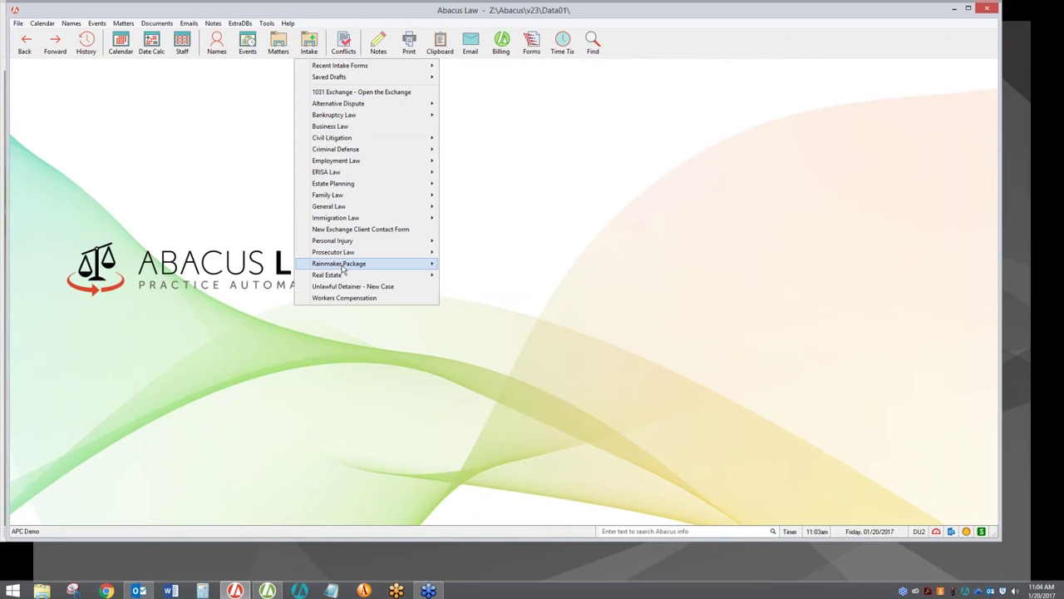
Step: Open the Civil Litigation Case Intake Form (Client Plaintiff) and review its case and client contact fields
{"action": "mouse_move", "coordinate": [341, 266]}
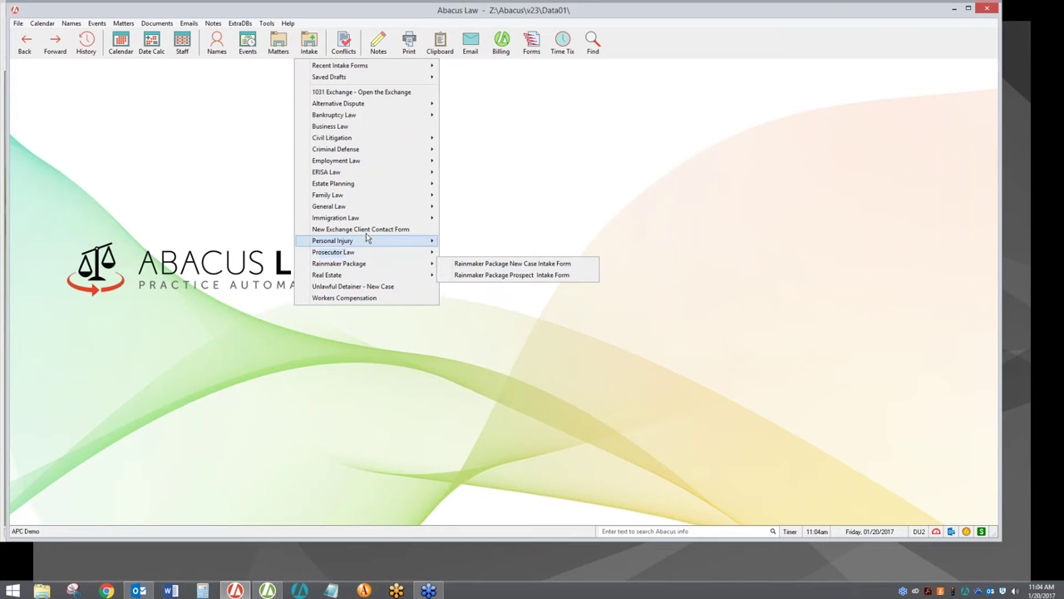
{"action": "mouse_move", "coordinate": [381, 139]}
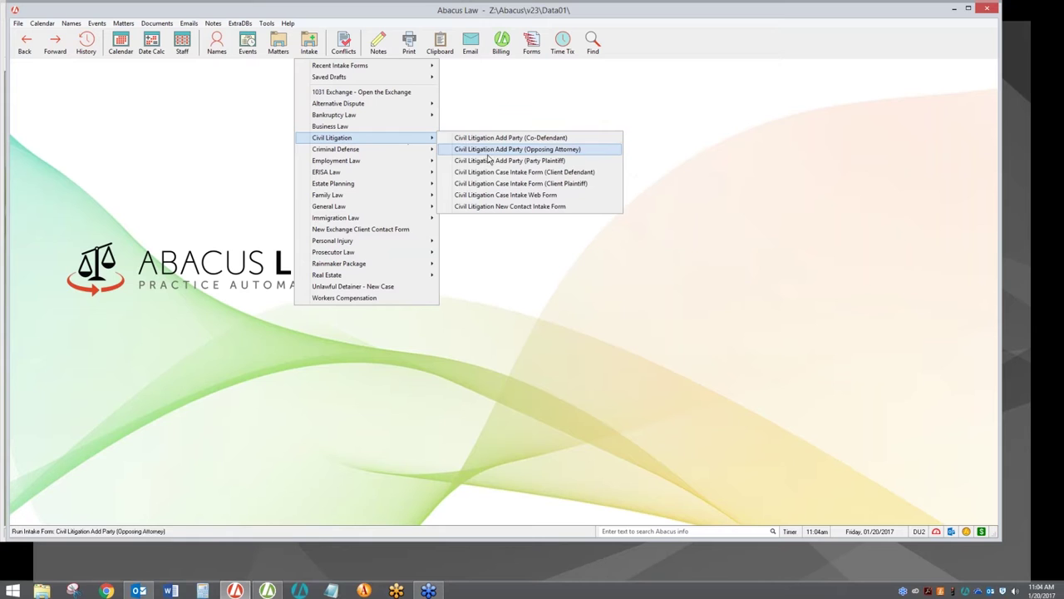
{"action": "left_click", "coordinate": [492, 183]}
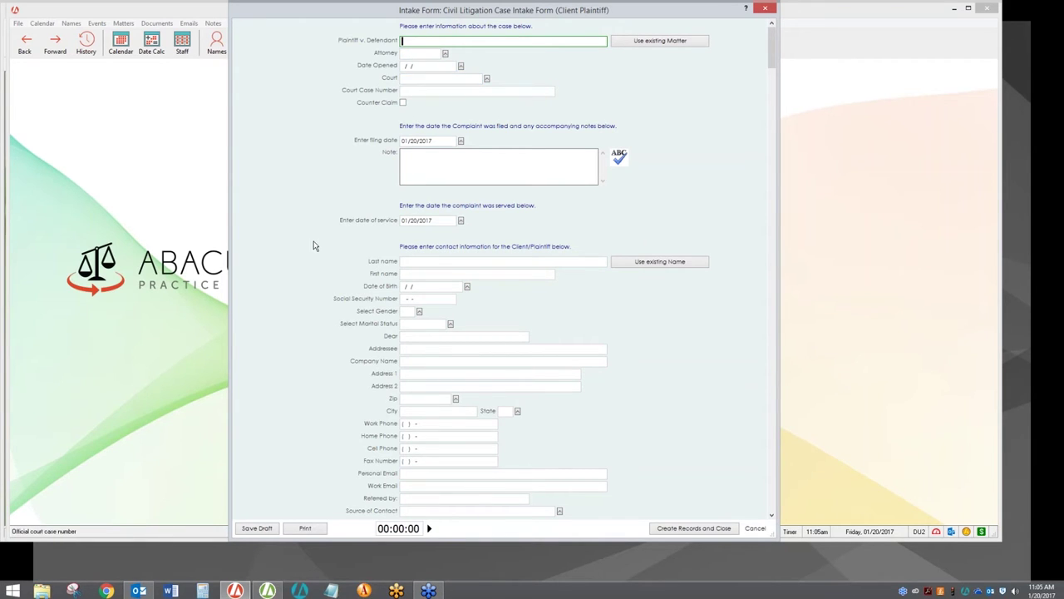
{"action": "scroll", "coordinate": [315, 246], "scroll_direction": "down", "scroll_amount": 4}
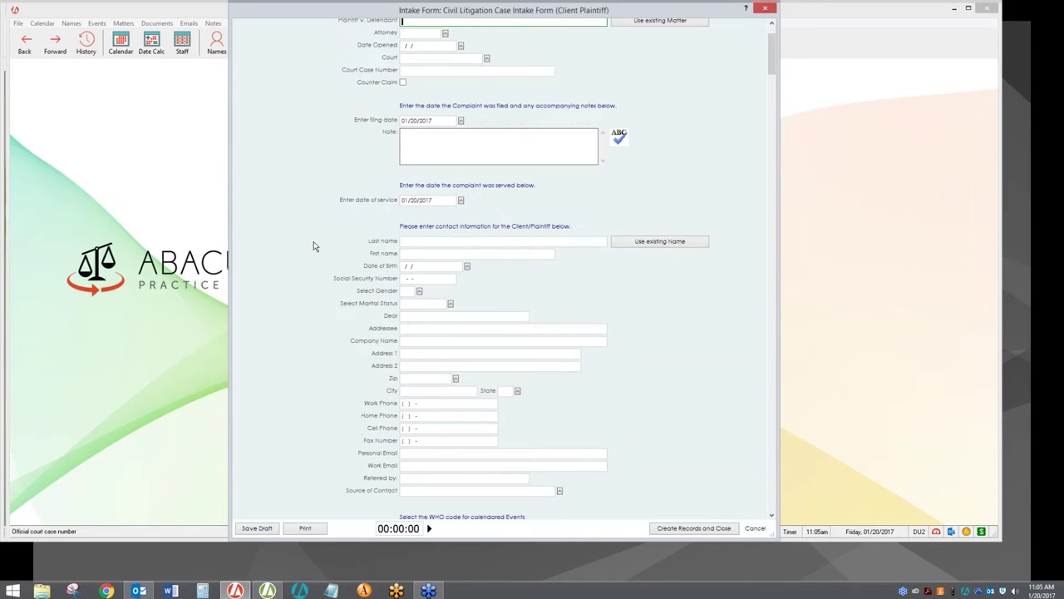
{"action": "scroll", "coordinate": [364, 281], "scroll_direction": "down", "scroll_amount": 2}
{"action": "scroll", "coordinate": [364, 281], "scroll_direction": "down", "scroll_amount": 2}
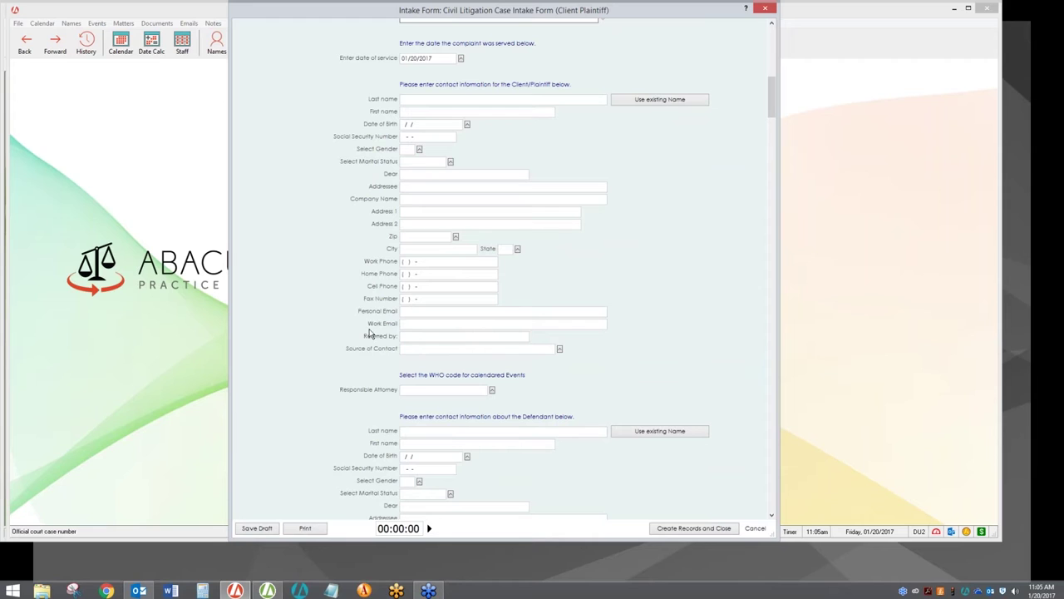
Step: Assign the WHO codes BJH, CAL and CDC as the responsible attorney for calendared events on the intake form
{"action": "left_click", "coordinate": [440, 389]}
{"action": "left_click", "coordinate": [492, 391]}
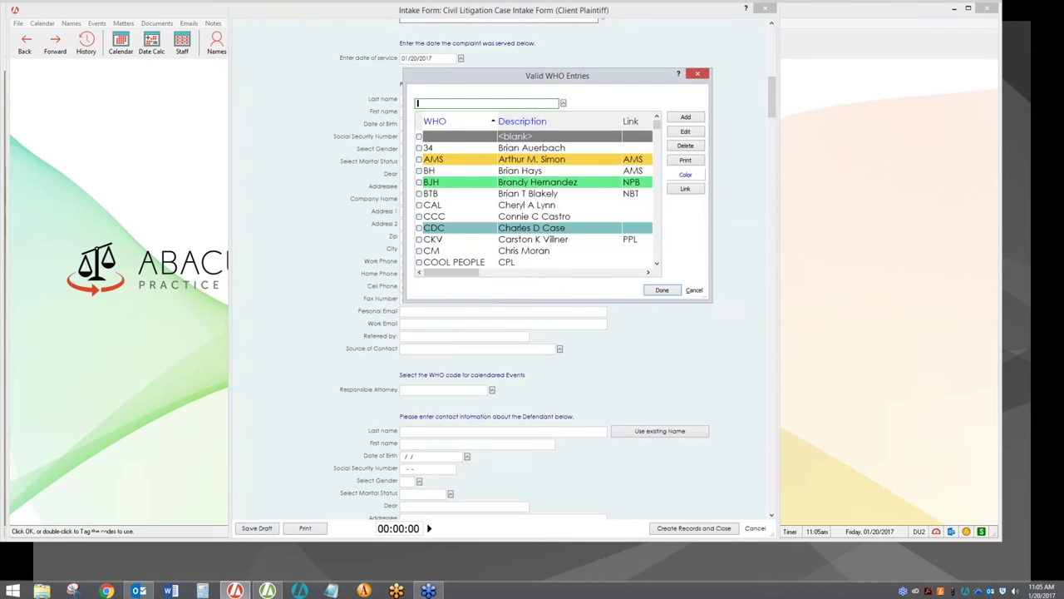
{"action": "left_click", "coordinate": [419, 182]}
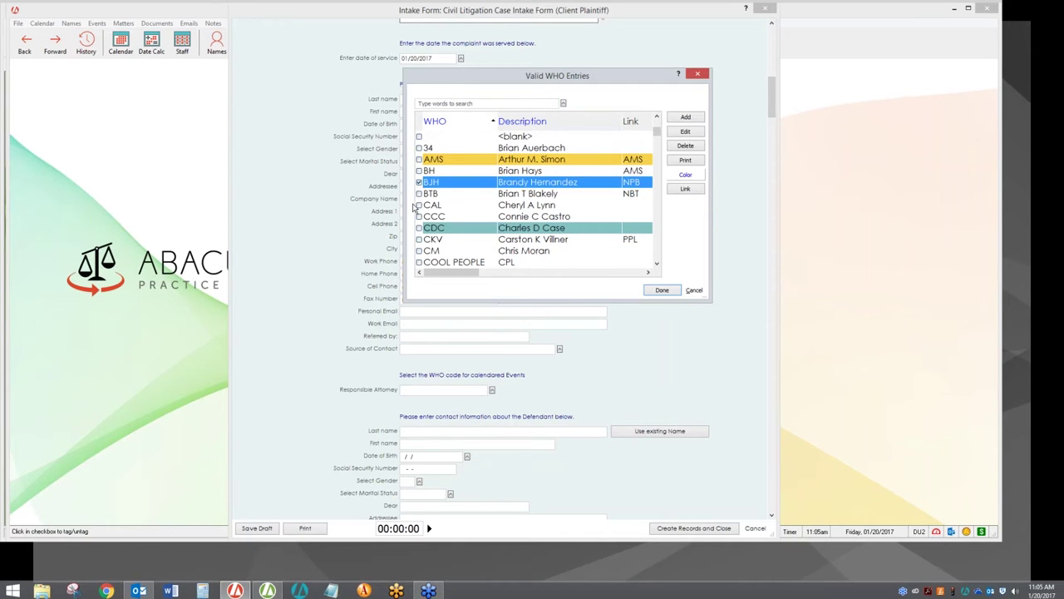
{"action": "left_click", "coordinate": [419, 204]}
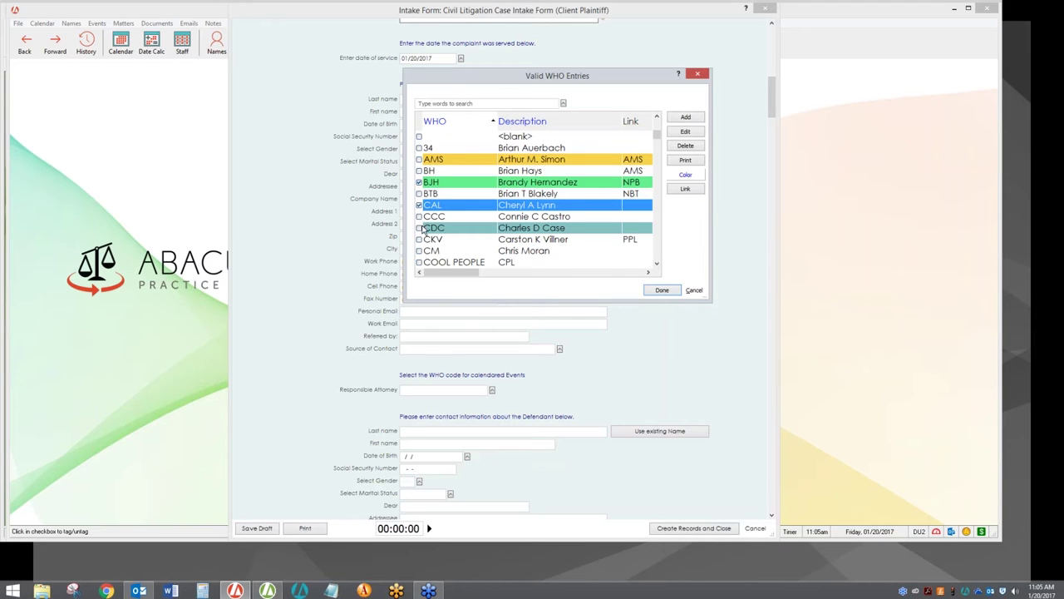
{"action": "left_click", "coordinate": [420, 228]}
{"action": "left_click", "coordinate": [663, 290]}
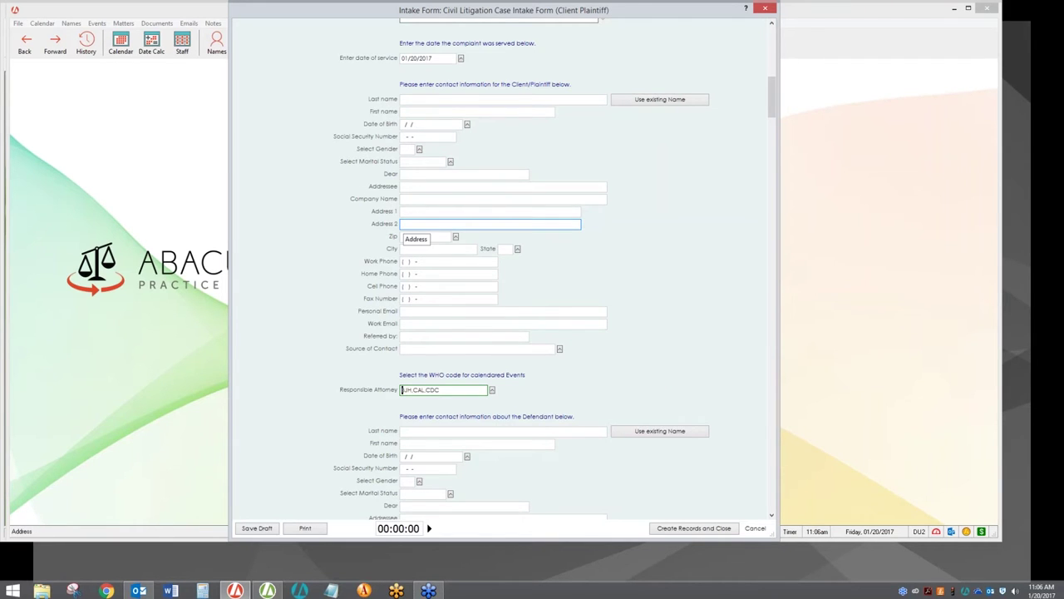
Step: Look over the defendant contact fields and cancel the intake form without saving the changes
{"action": "scroll", "coordinate": [308, 238], "scroll_direction": "down", "scroll_amount": 3}
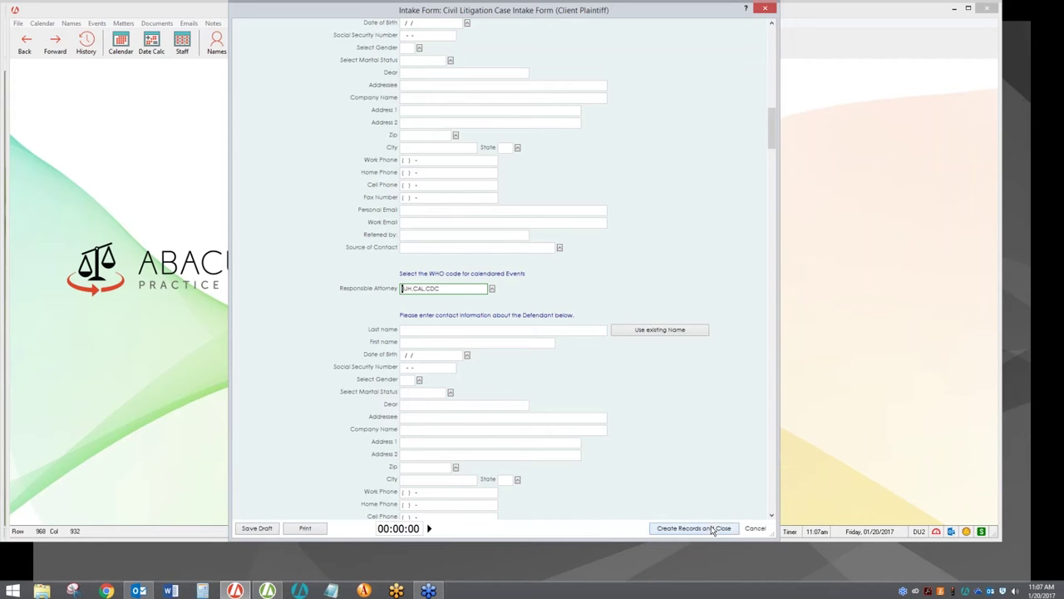
{"action": "left_click", "coordinate": [755, 529]}
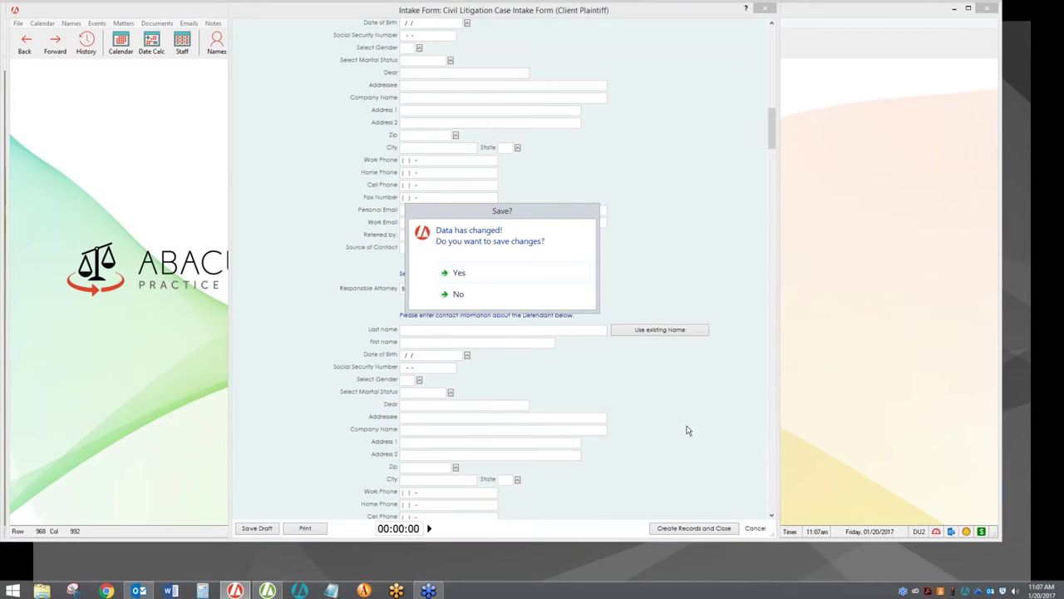
{"action": "left_click", "coordinate": [529, 295]}
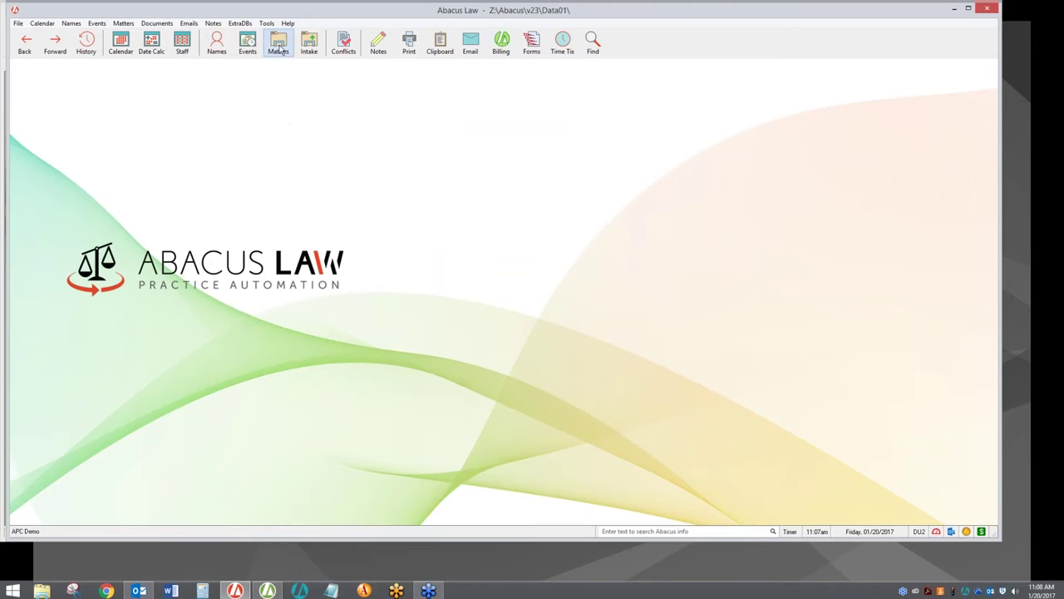
Step: Open the daily calendar for January 20, 2017 and examine the details of the scheduled events
{"action": "left_click", "coordinate": [122, 46]}
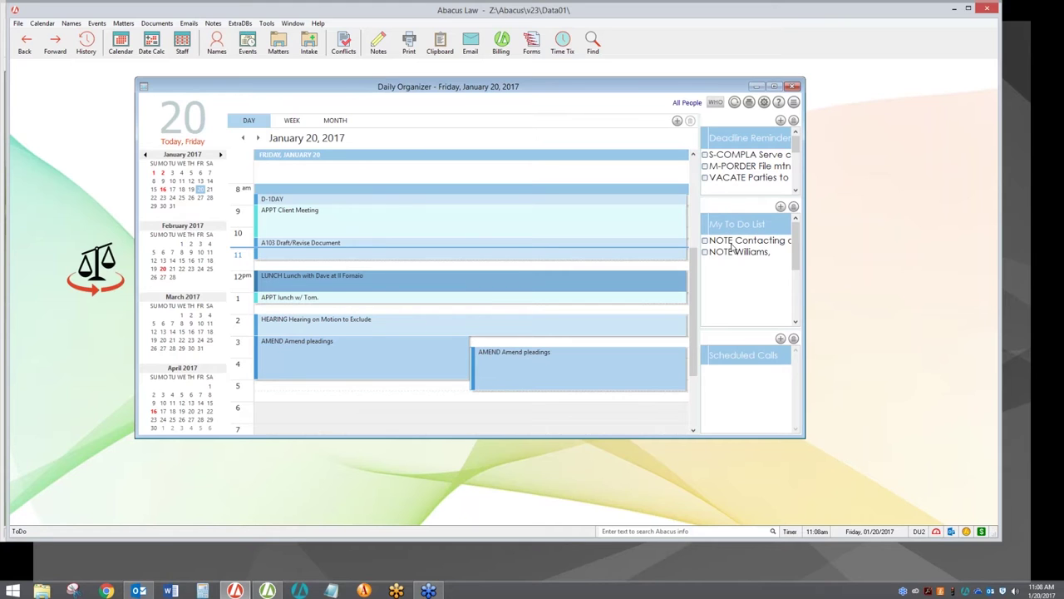
{"action": "mouse_move", "coordinate": [259, 236]}
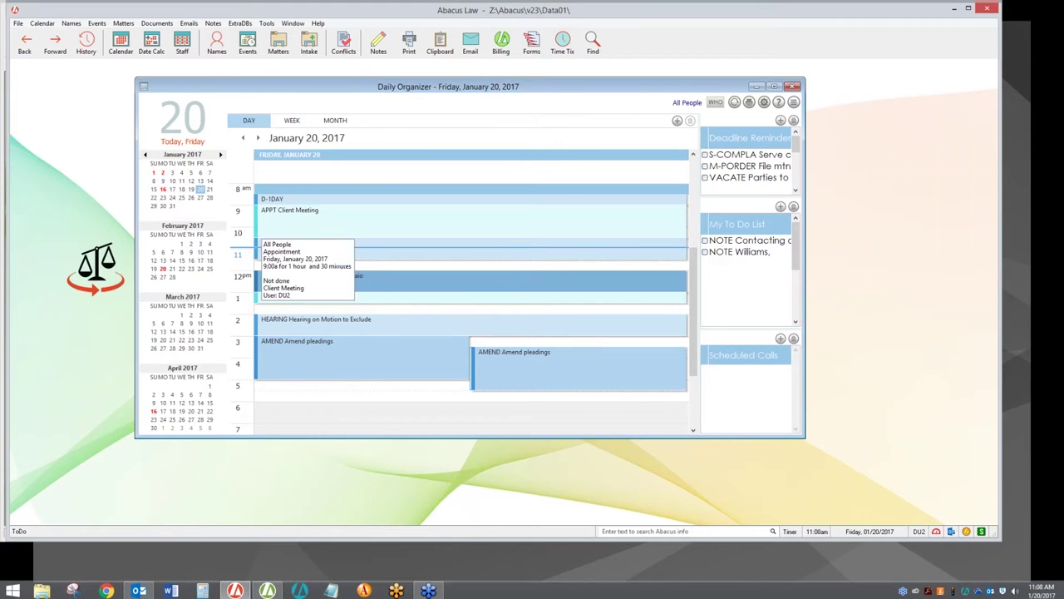
{"action": "mouse_move", "coordinate": [571, 202]}
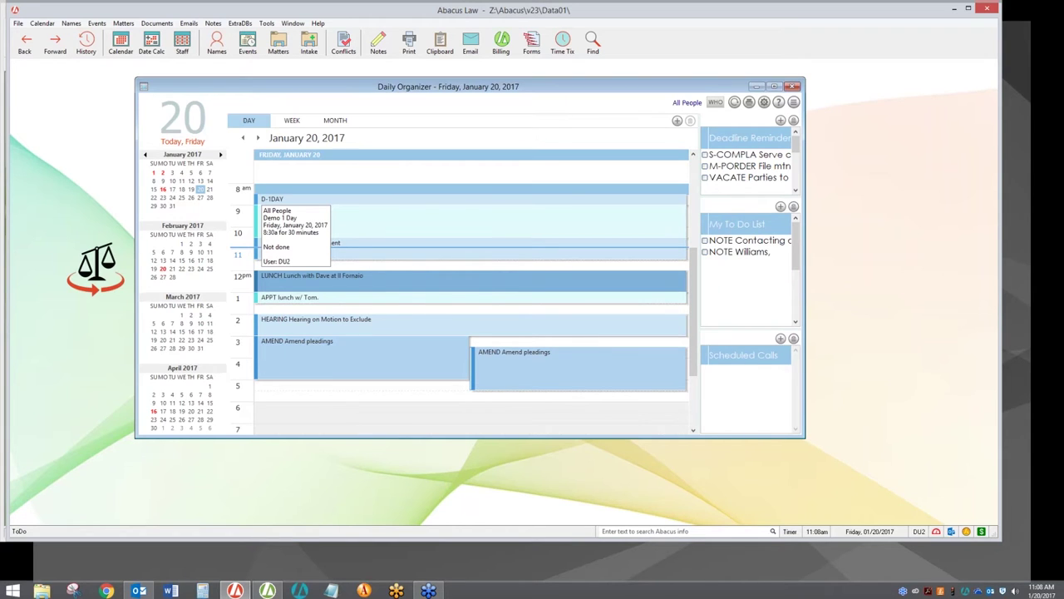
Step: Start adding events from a rule and examine the events defined in the CACMC Case Management Conference rule
{"action": "right_click", "coordinate": [560, 196]}
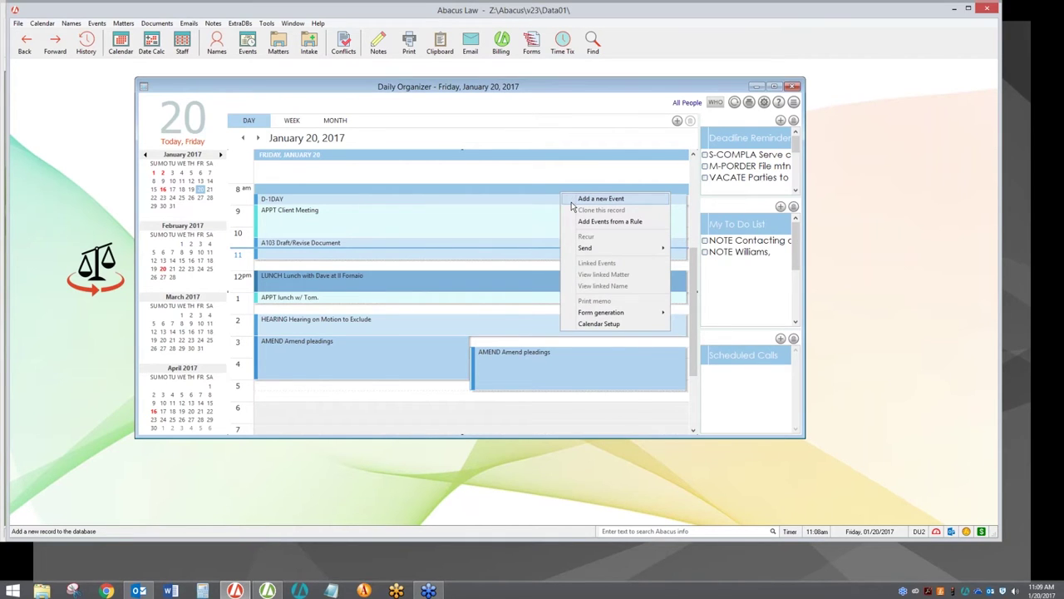
{"action": "left_click", "coordinate": [634, 222]}
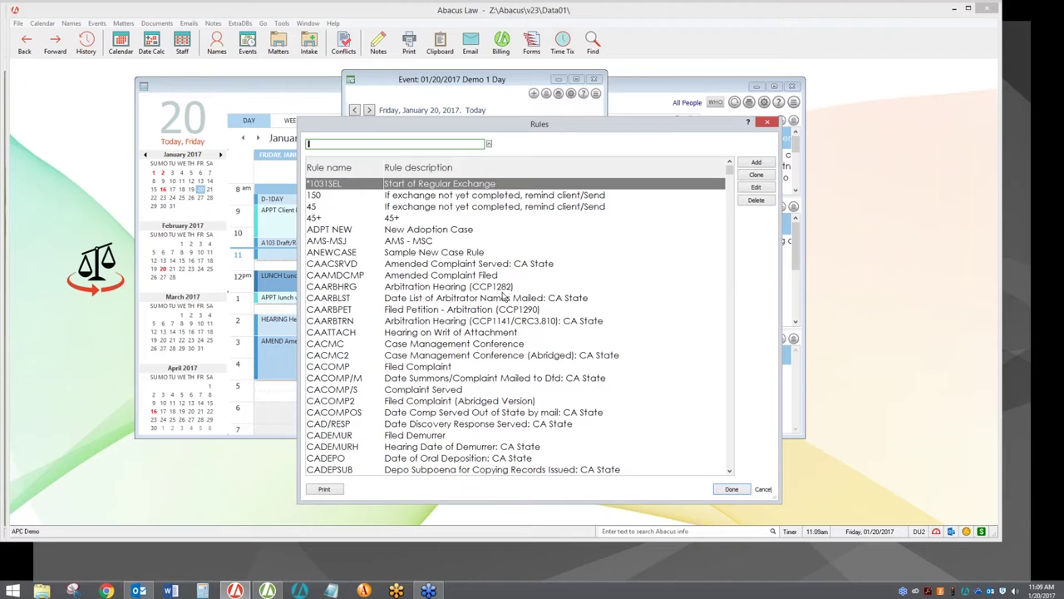
{"action": "left_click", "coordinate": [479, 346]}
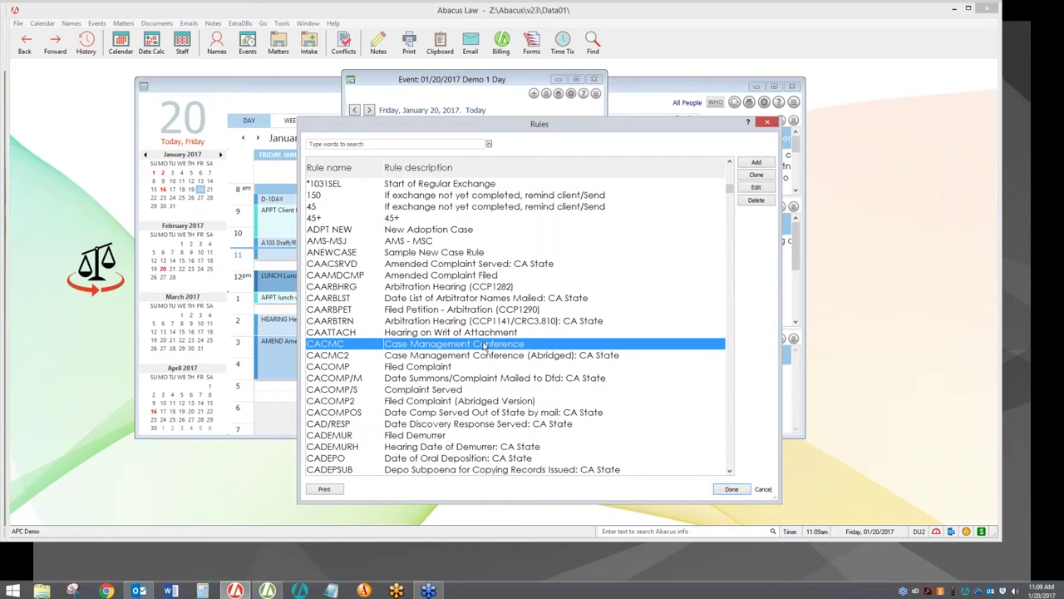
{"action": "left_click", "coordinate": [757, 188]}
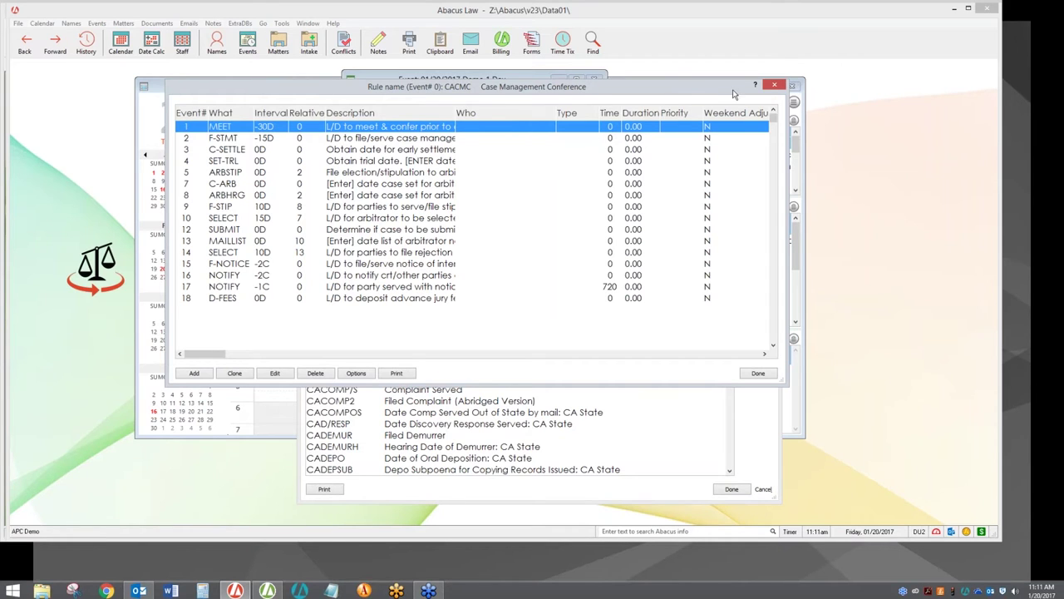
{"action": "left_click", "coordinate": [772, 87]}
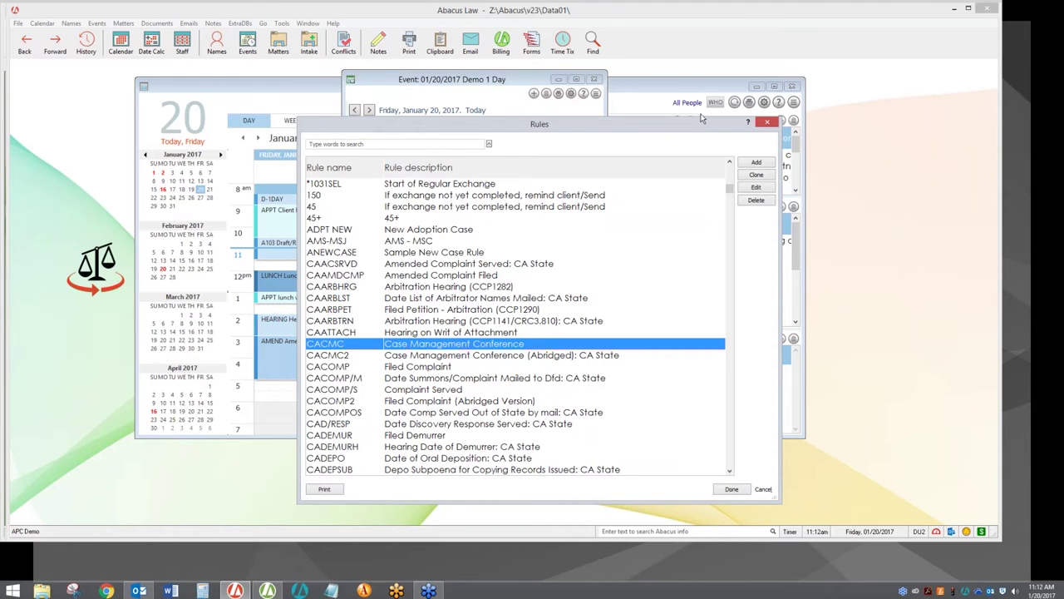
Step: Leave the rules list, save the new half-hour appointment at 8:00a on 01/20/2017, and close the Daily Organizer
{"action": "left_click", "coordinate": [767, 122]}
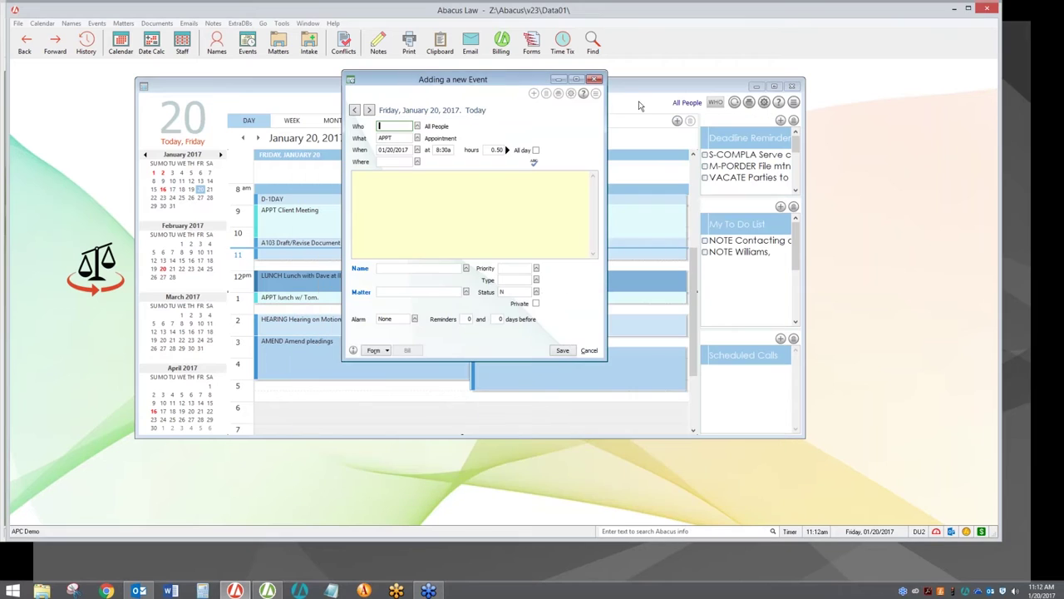
{"action": "left_click", "coordinate": [595, 79]}
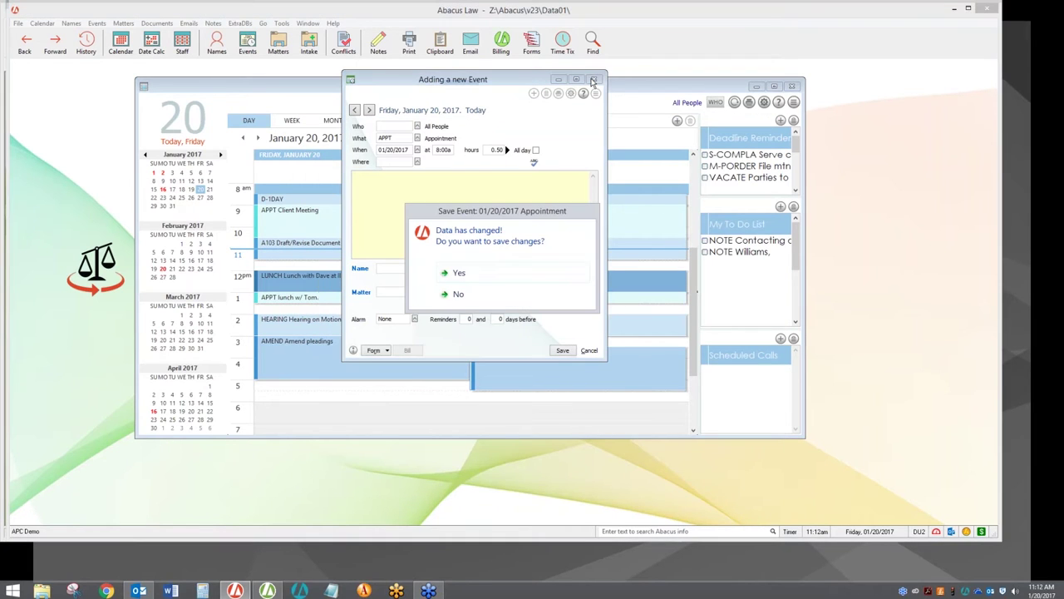
{"action": "left_click", "coordinate": [509, 271]}
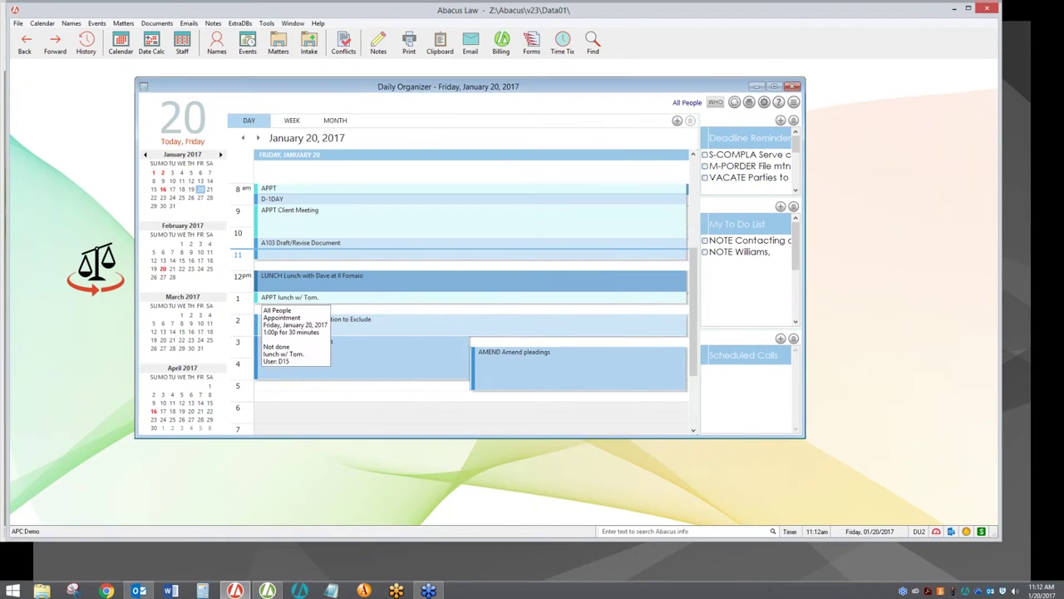
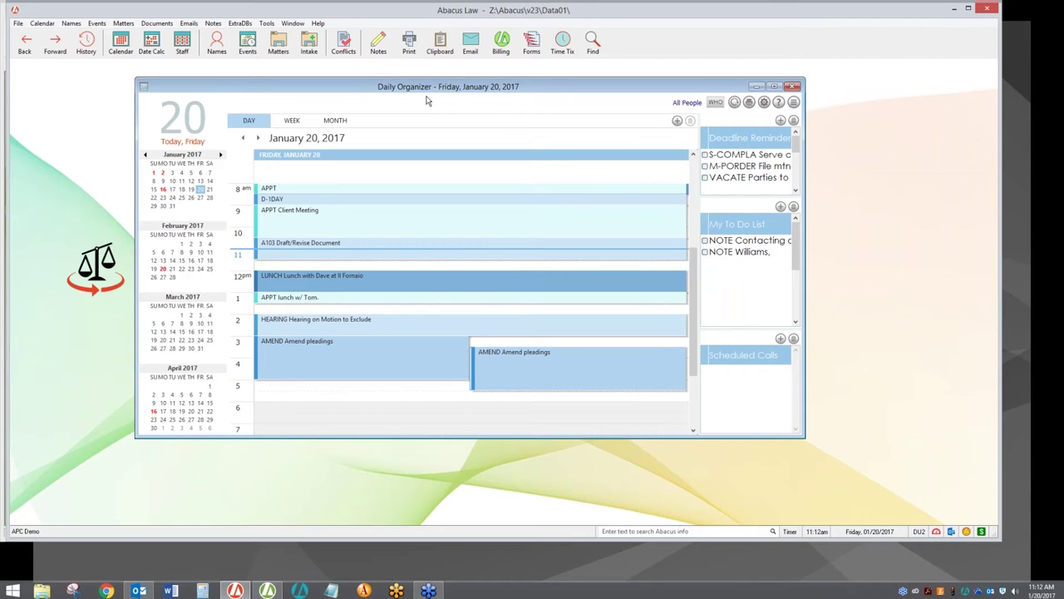
{"action": "left_click", "coordinate": [792, 88]}
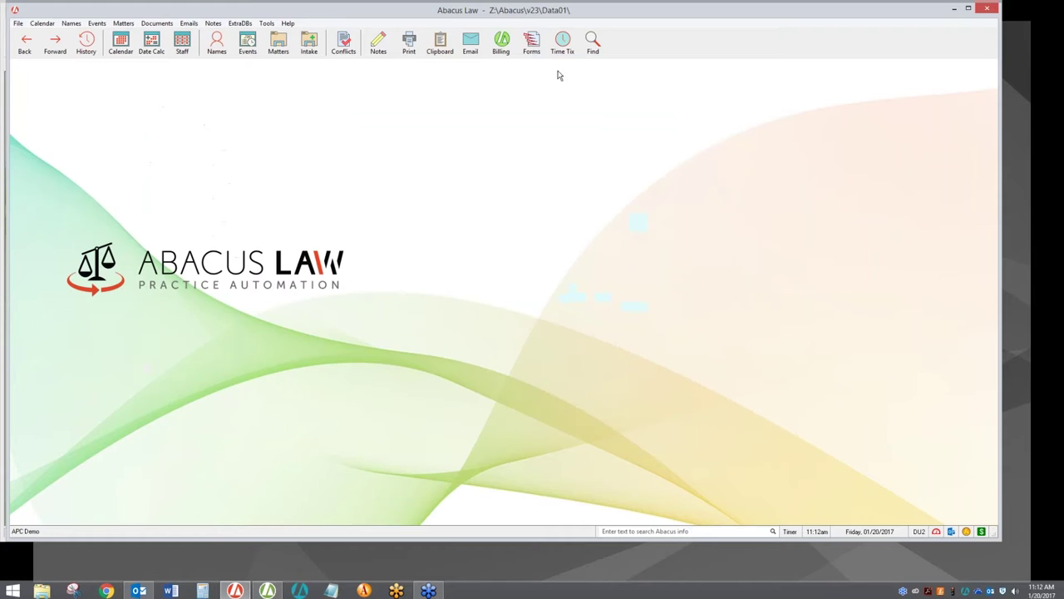
Step: Open the Cal. Computers v. Multimedia matter and show the list of matters beside its details
{"action": "left_click", "coordinate": [279, 45]}
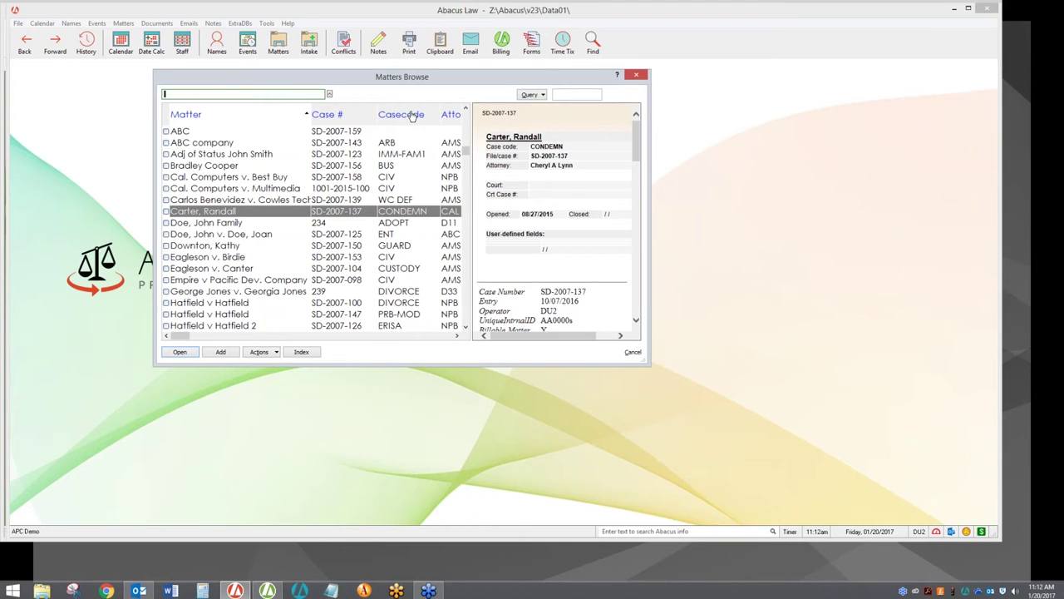
{"action": "left_click", "coordinate": [259, 190]}
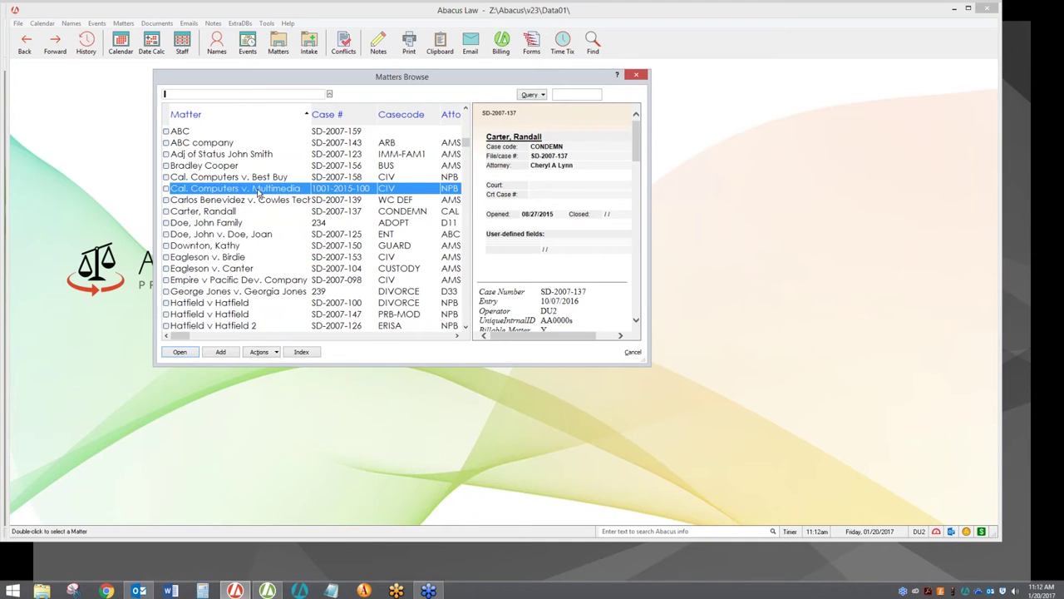
{"action": "double_click", "coordinate": [258, 189]}
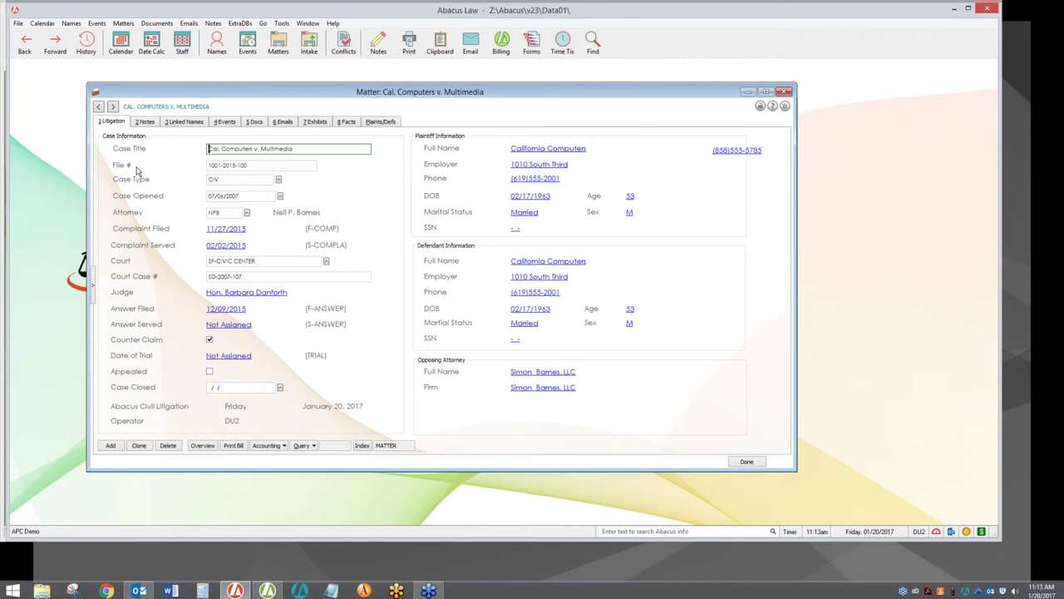
{"action": "left_click", "coordinate": [213, 178]}
{"action": "key", "text": "Tab"}
{"action": "left_click", "coordinate": [94, 285]}
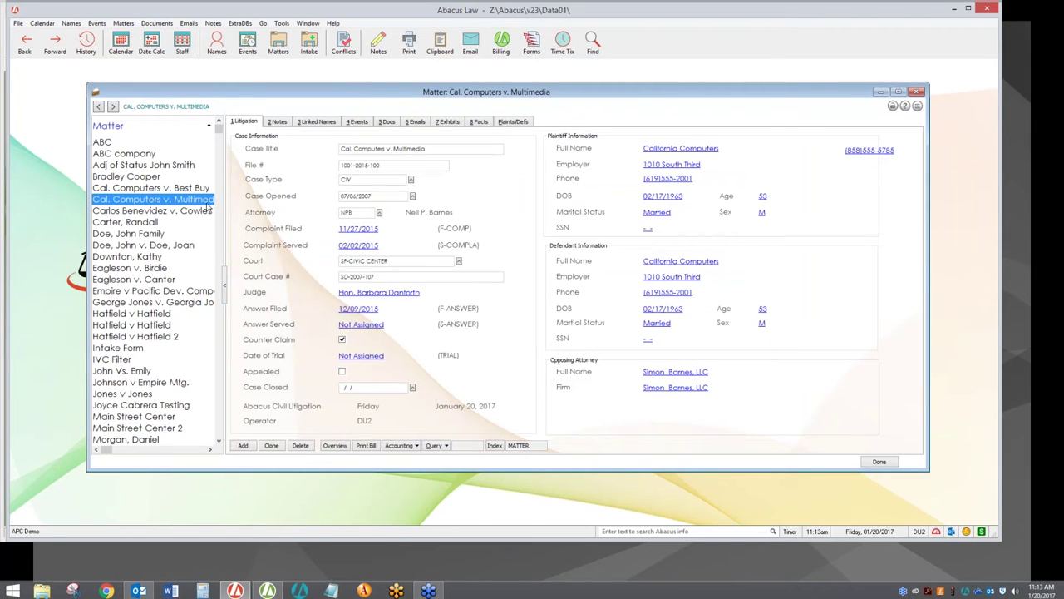
Step: Switch to the first divorce matter handled by attorney NPB and view the respondent's contact record
{"action": "left_click", "coordinate": [152, 314]}
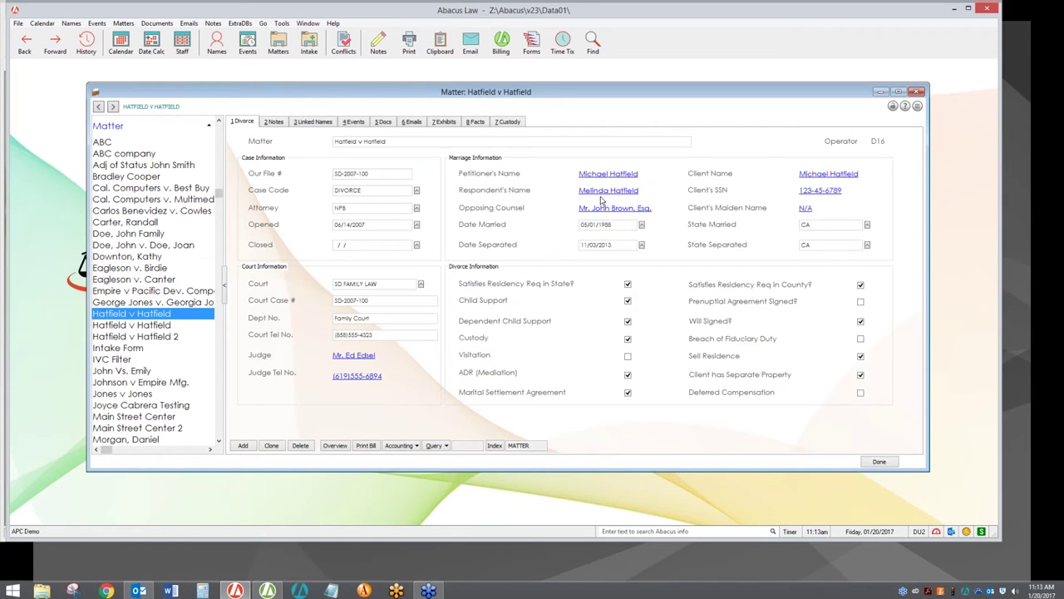
{"action": "left_click", "coordinate": [491, 196]}
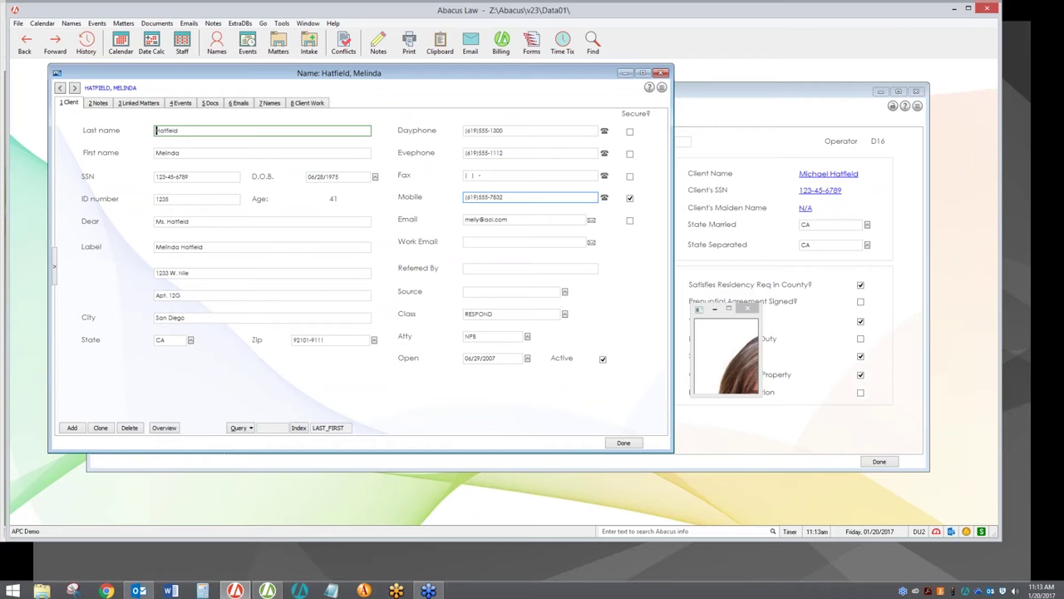
{"action": "left_click", "coordinate": [660, 75]}
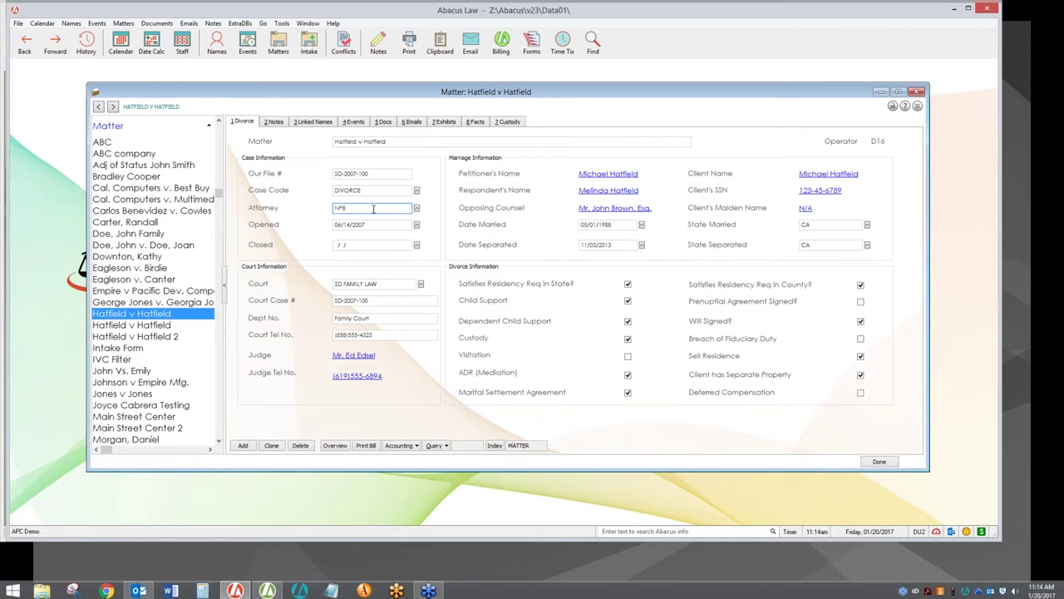
Step: Review the divorce matter's linked names and events, including the 06/24/2016 response and the 08/10/2016 appointment
{"action": "left_click", "coordinate": [314, 124]}
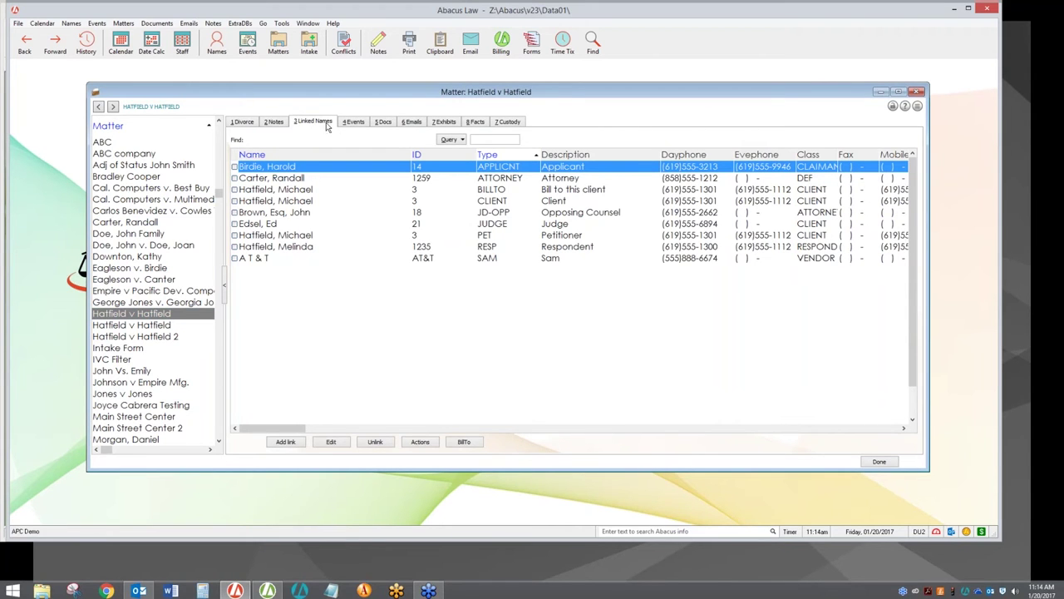
{"action": "left_click", "coordinate": [352, 124]}
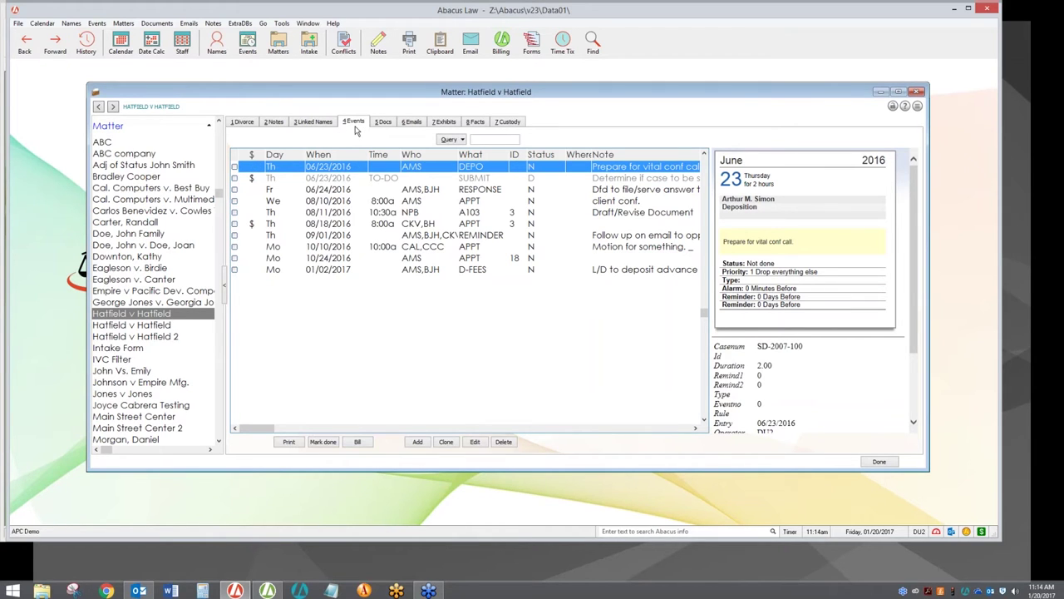
{"action": "left_click", "coordinate": [254, 190]}
{"action": "left_click", "coordinate": [254, 201]}
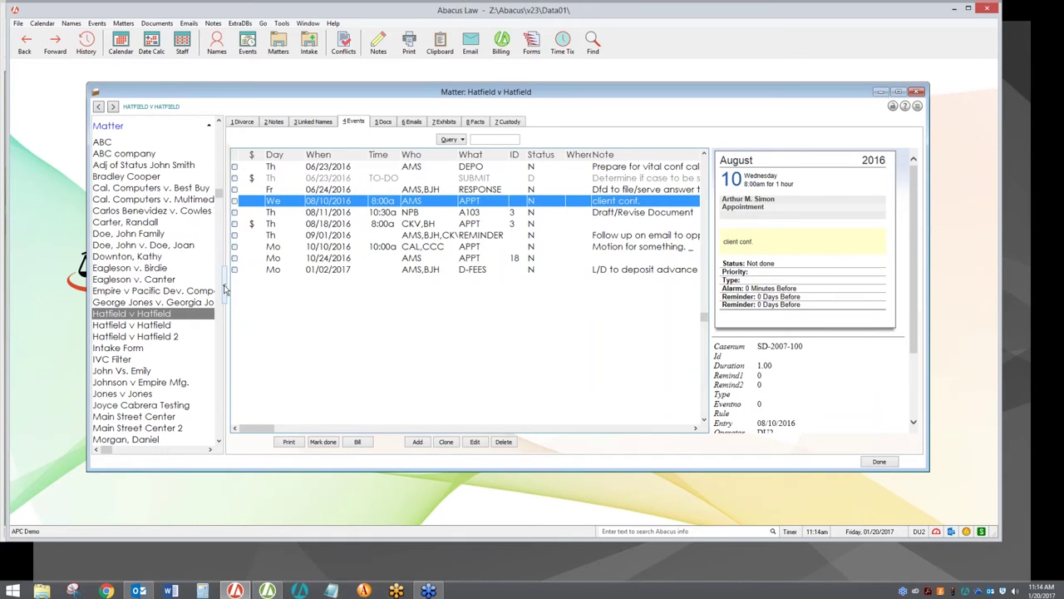
Step: Hide the list of matters, show the divorce matter's documents, and go to the search for file content
{"action": "left_click", "coordinate": [225, 288]}
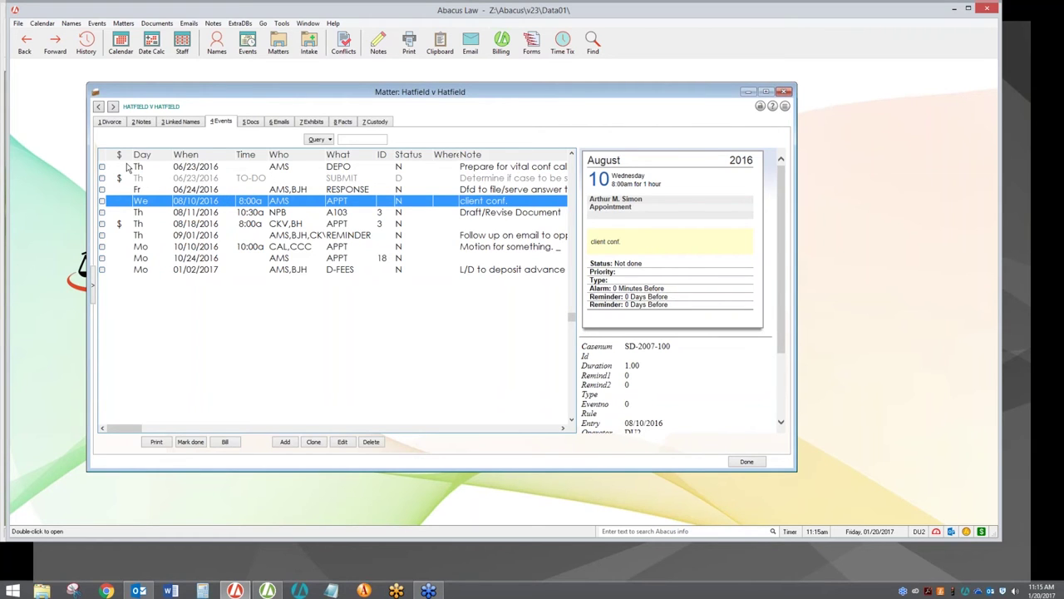
{"action": "left_click", "coordinate": [251, 122]}
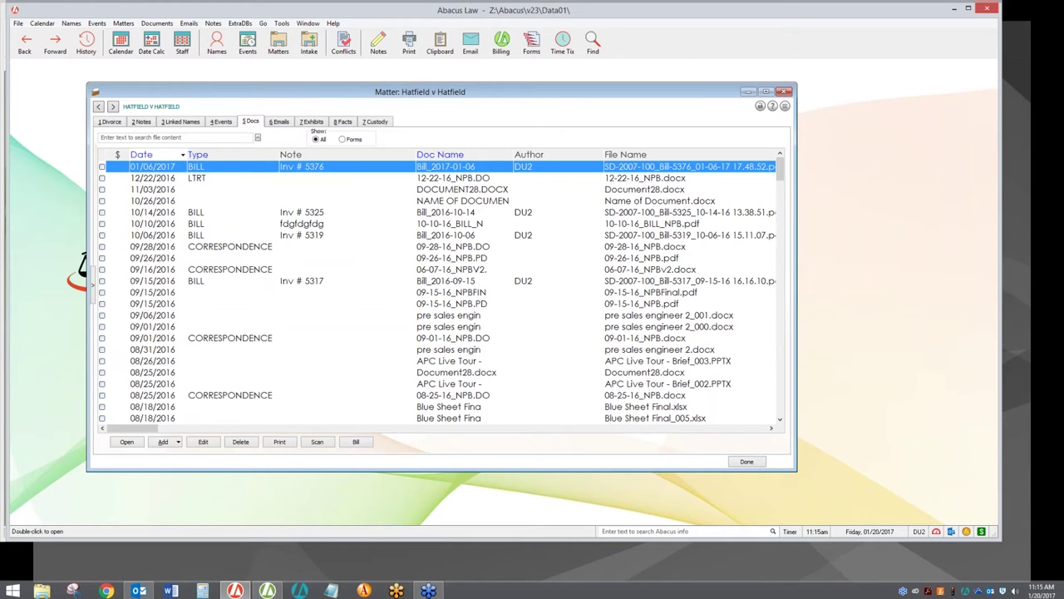
{"action": "left_click", "coordinate": [215, 137]}
Step: Show the divorce matter's linked emails and try to open the second email dated 08/22/2016
{"action": "left_click", "coordinate": [281, 122]}
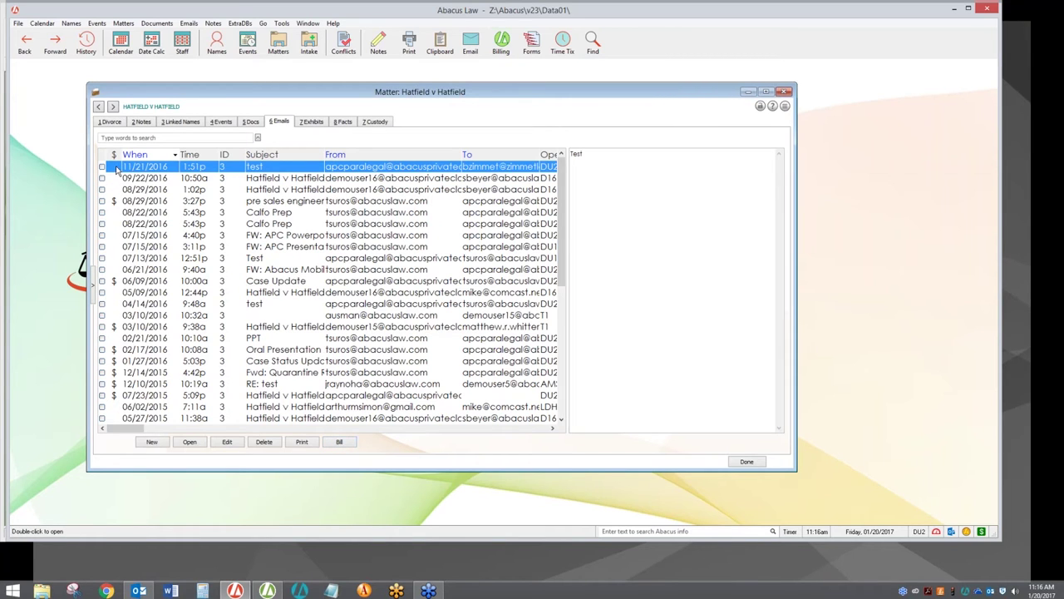
{"action": "left_click", "coordinate": [339, 224]}
{"action": "double_click", "coordinate": [339, 229]}
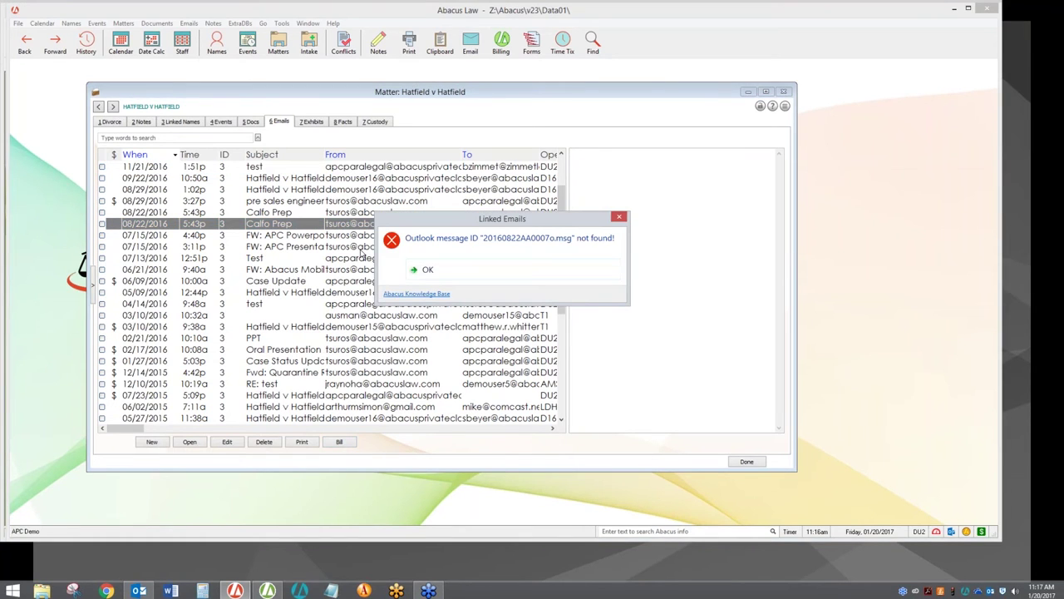
{"action": "left_click", "coordinate": [442, 274]}
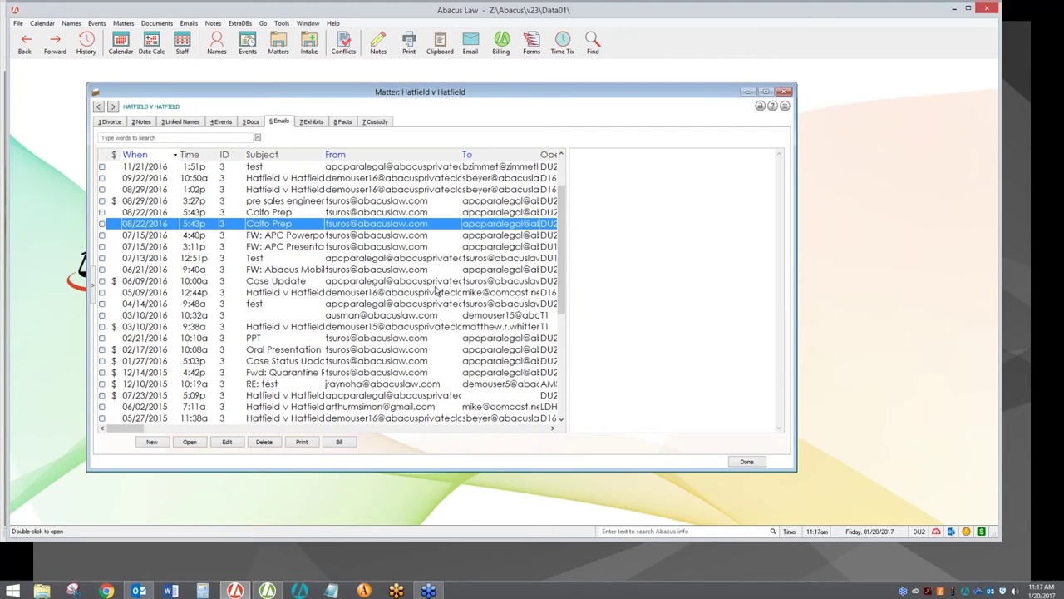
Step: View and close the 03/10/2016 9:38a email, and look over the Outlook inbox before returning to Abacus Law
{"action": "left_click", "coordinate": [410, 326]}
{"action": "double_click", "coordinate": [410, 327]}
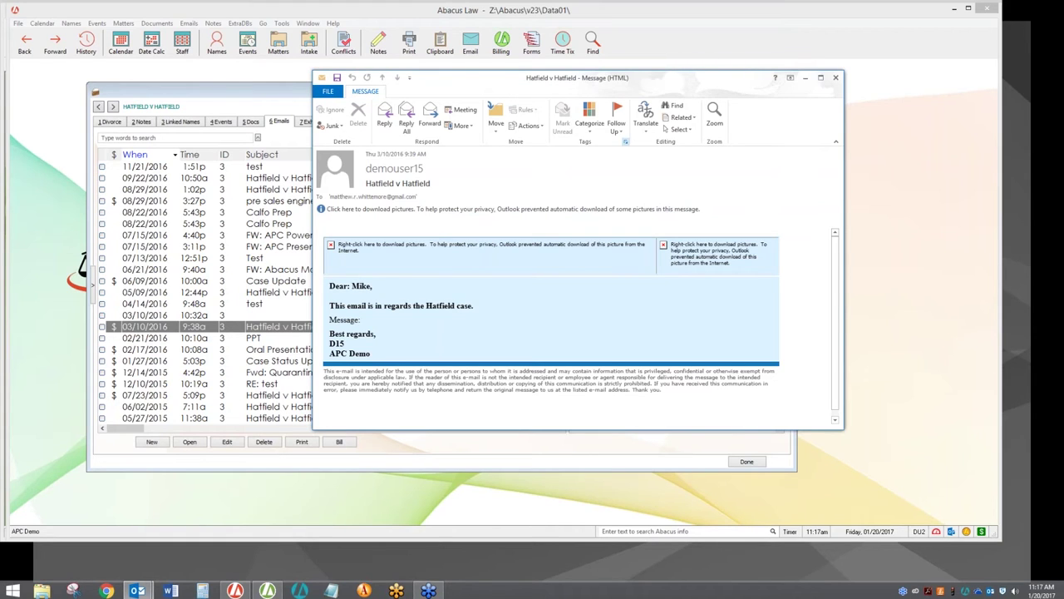
{"action": "left_click", "coordinate": [835, 78]}
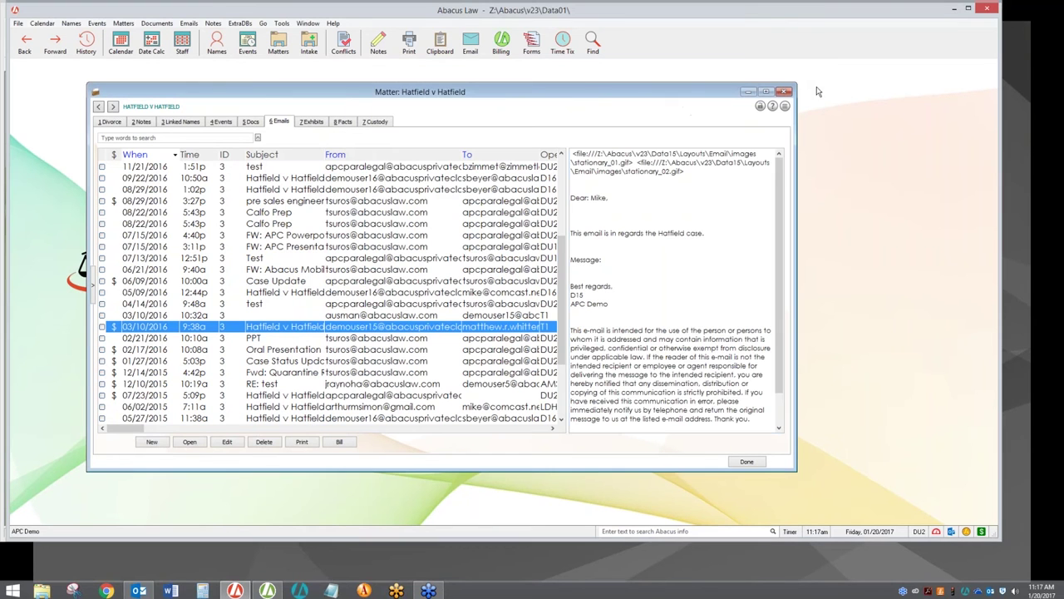
{"action": "left_click", "coordinate": [139, 591]}
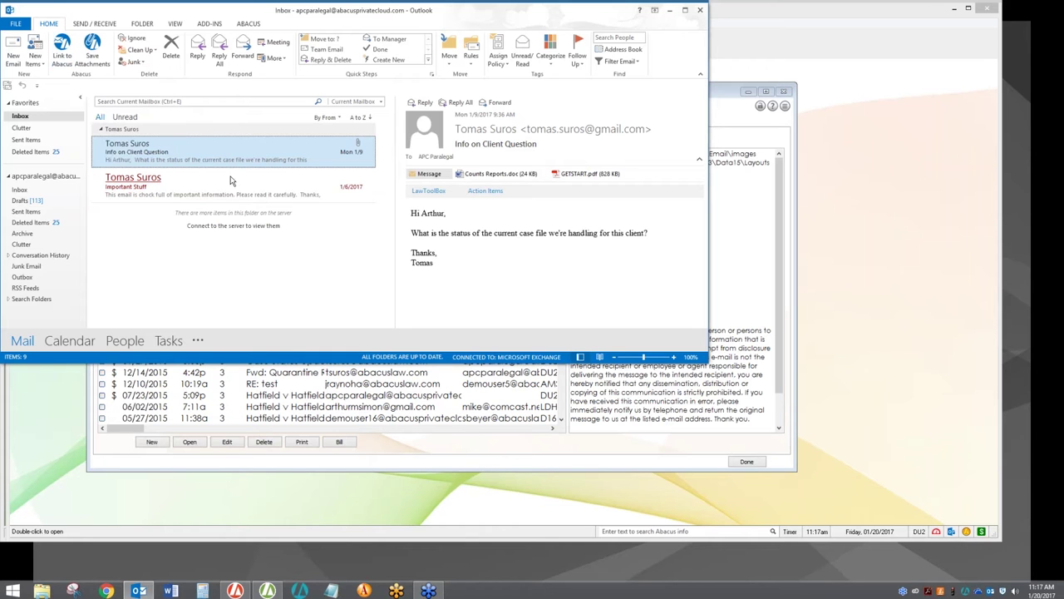
{"action": "left_click", "coordinate": [394, 385]}
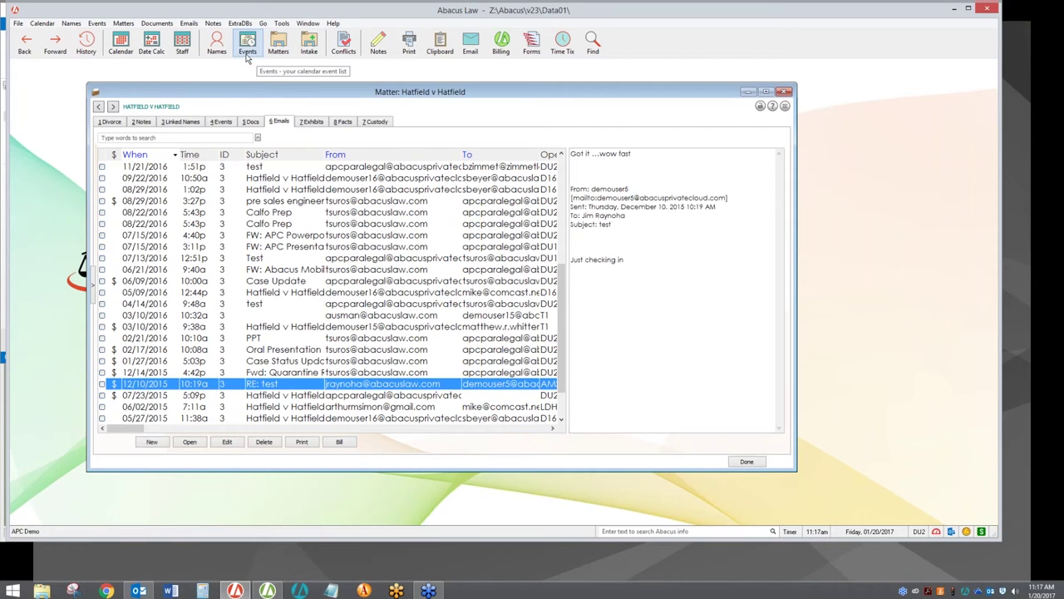
Step: Browse the contact names, highlight the claimant with ID 14, and close the names list
{"action": "left_click", "coordinate": [216, 47]}
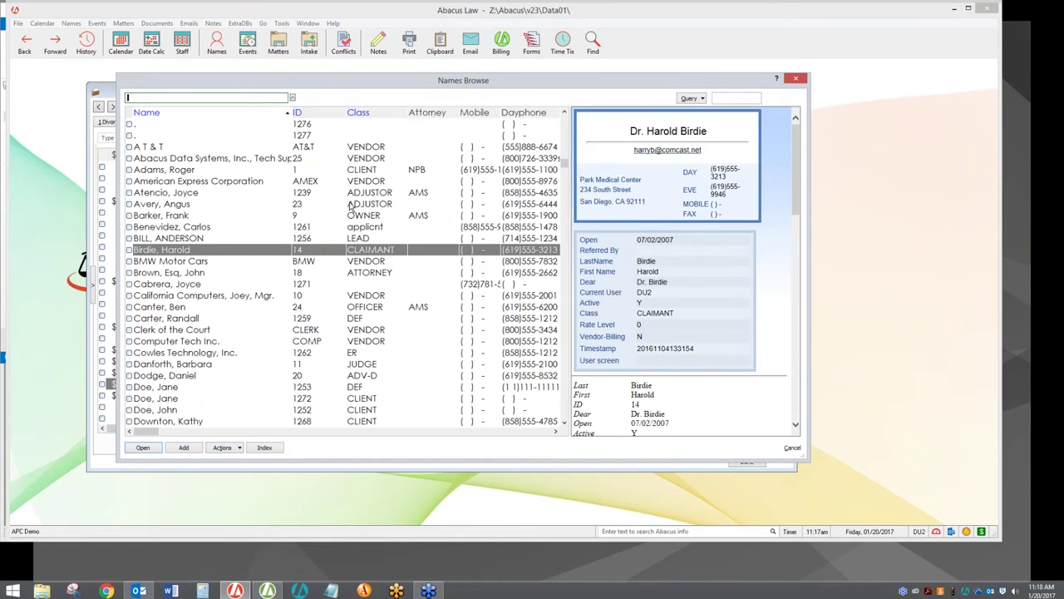
{"action": "left_click", "coordinate": [351, 207]}
{"action": "left_click", "coordinate": [350, 248]}
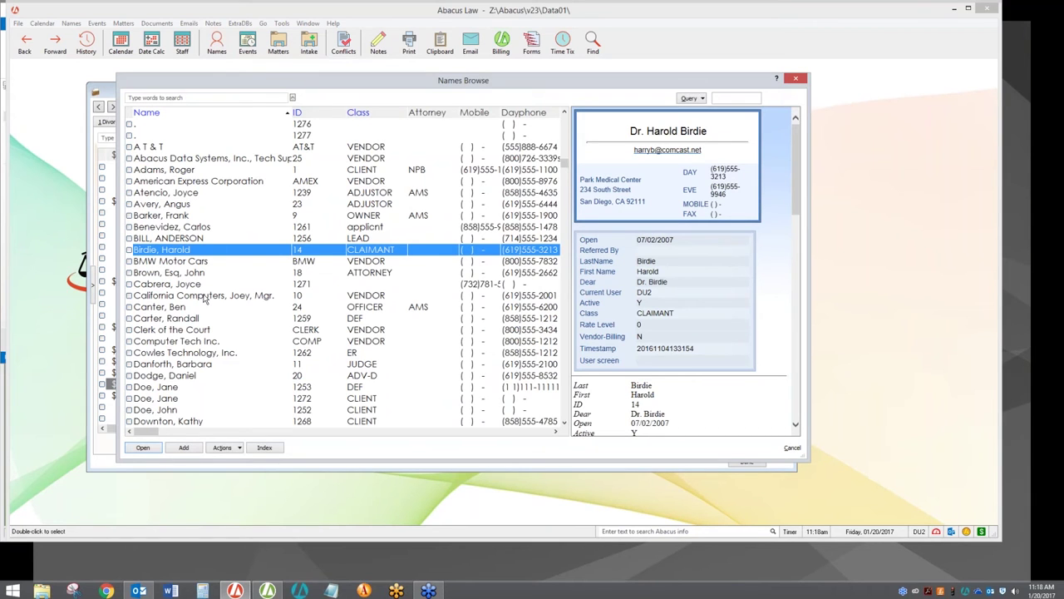
{"action": "left_click", "coordinate": [796, 80]}
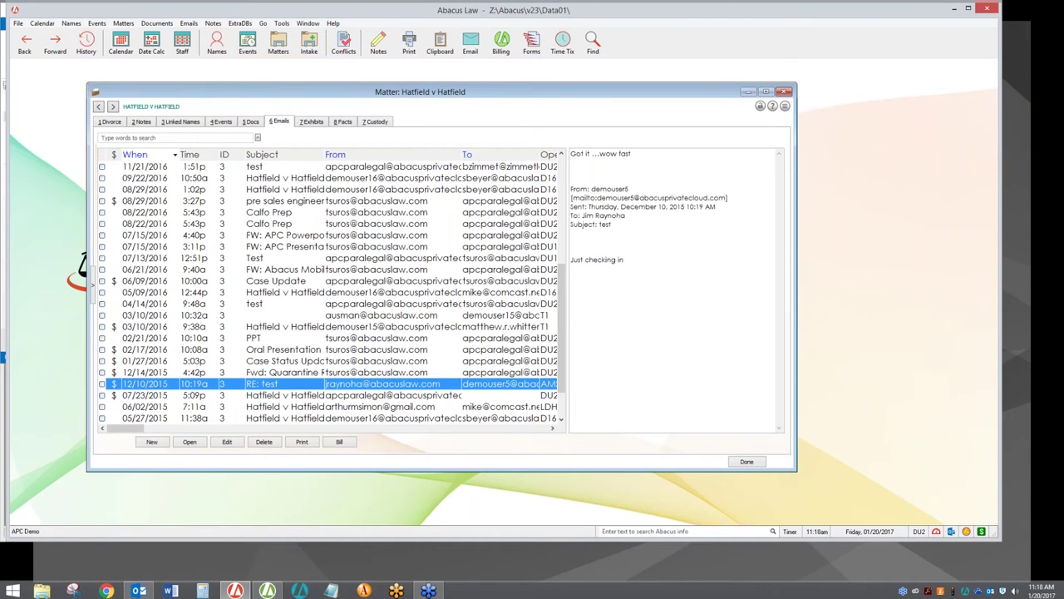
Step: View the divorce matter's main details, and open the Daily Organizer to check the Client Meeting and other events on January 20, 2017
{"action": "left_click", "coordinate": [116, 123]}
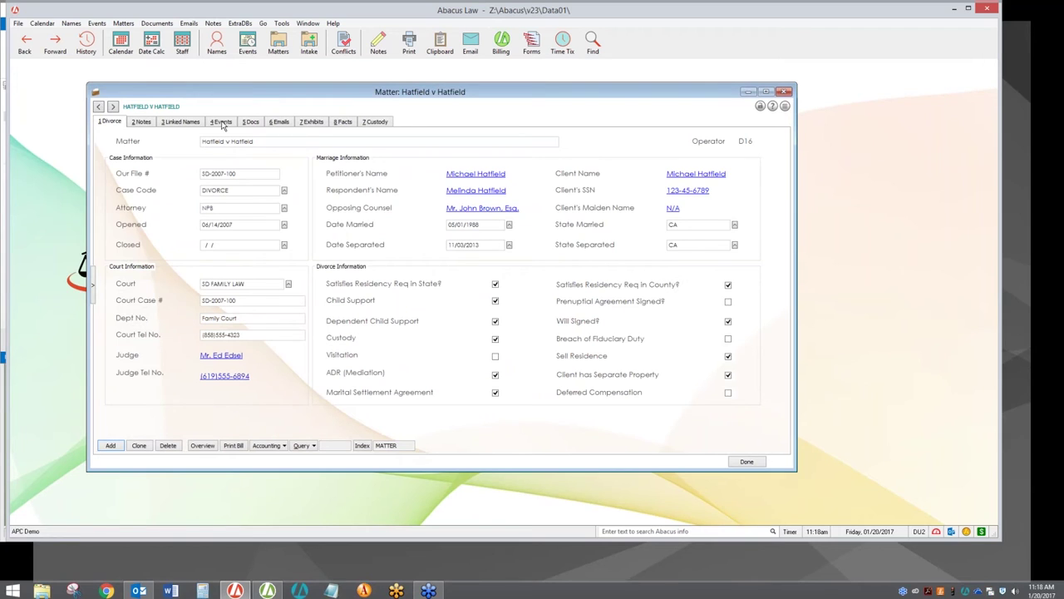
{"action": "left_click", "coordinate": [121, 41]}
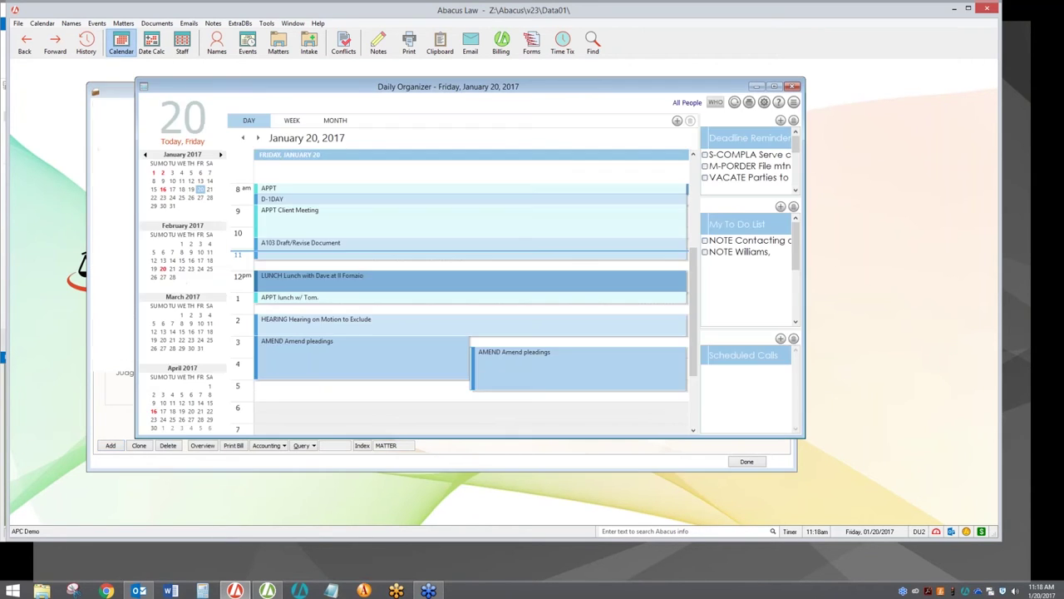
{"action": "mouse_move", "coordinate": [363, 218]}
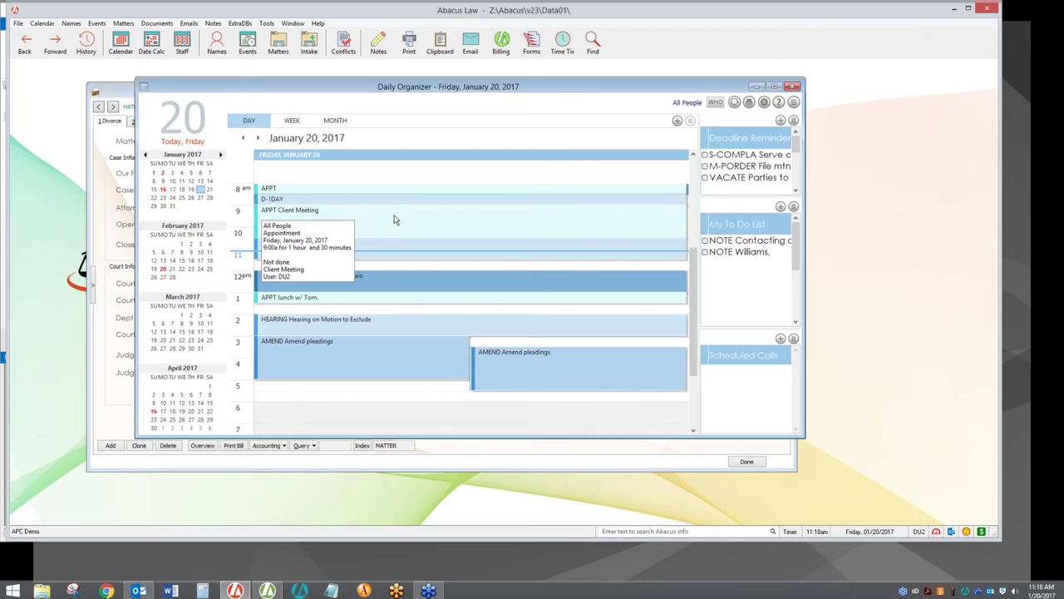
{"action": "mouse_move", "coordinate": [366, 276]}
{"action": "mouse_move", "coordinate": [394, 330]}
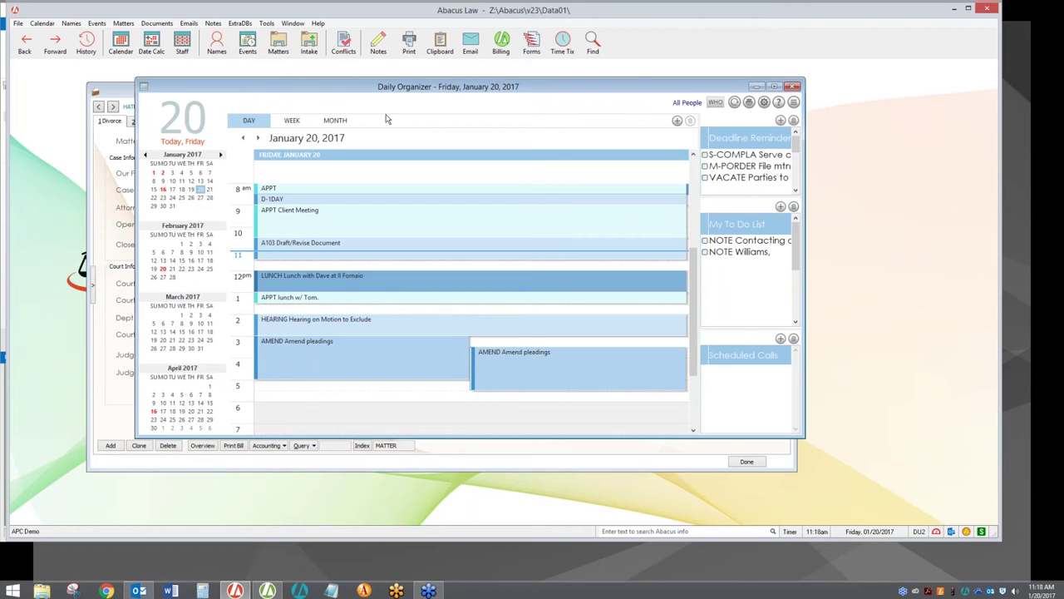
Step: Switch to Abacus Accounting, review the Cal. Computers v. Multimedia matter's general and billing settings, and leave without saving
{"action": "left_click", "coordinate": [502, 43]}
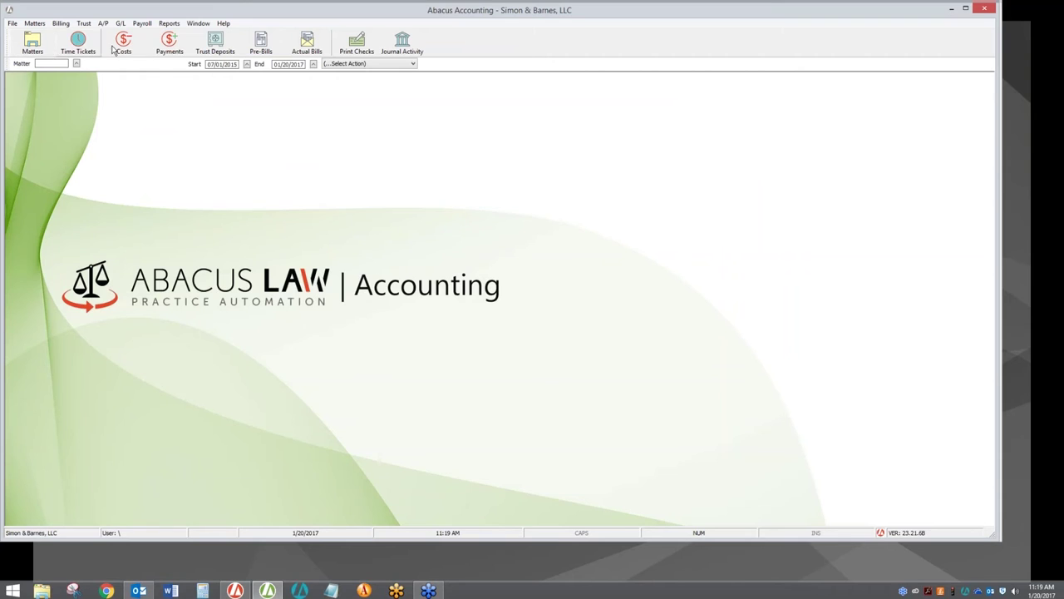
{"action": "left_click", "coordinate": [24, 51]}
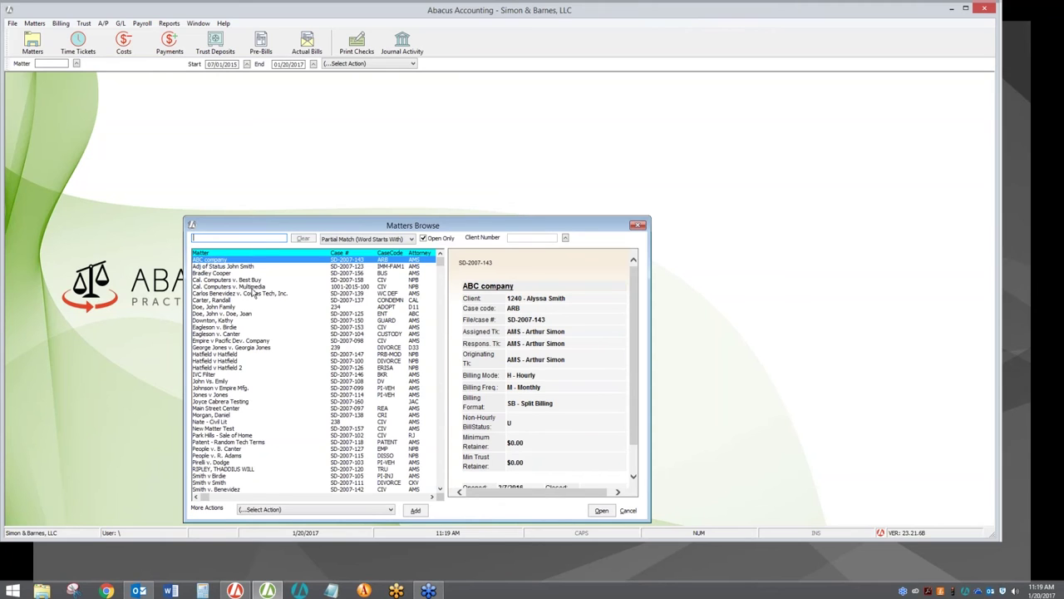
{"action": "left_click", "coordinate": [253, 287]}
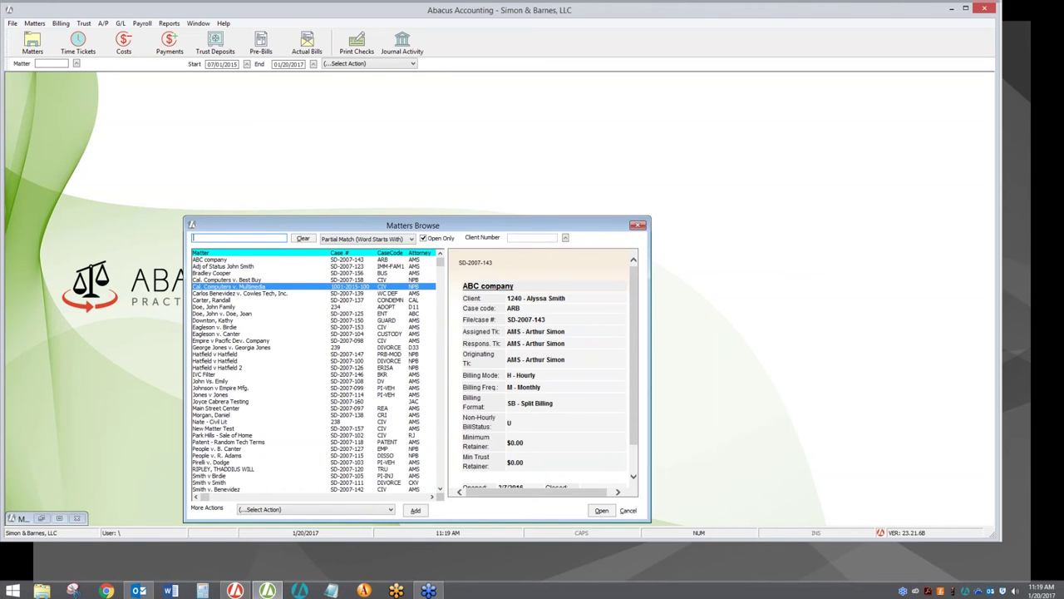
{"action": "key", "text": "Return"}
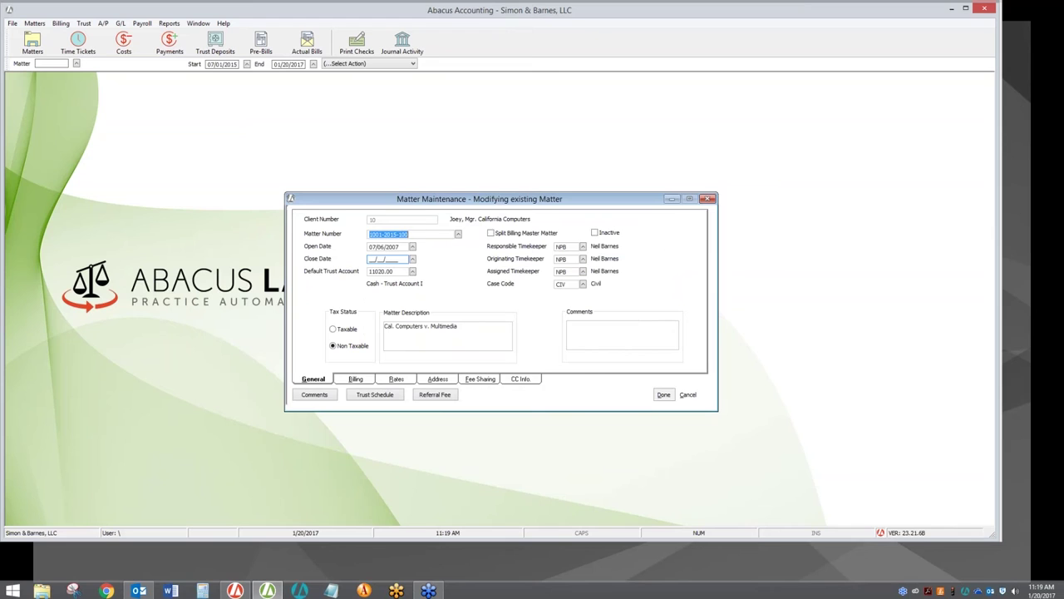
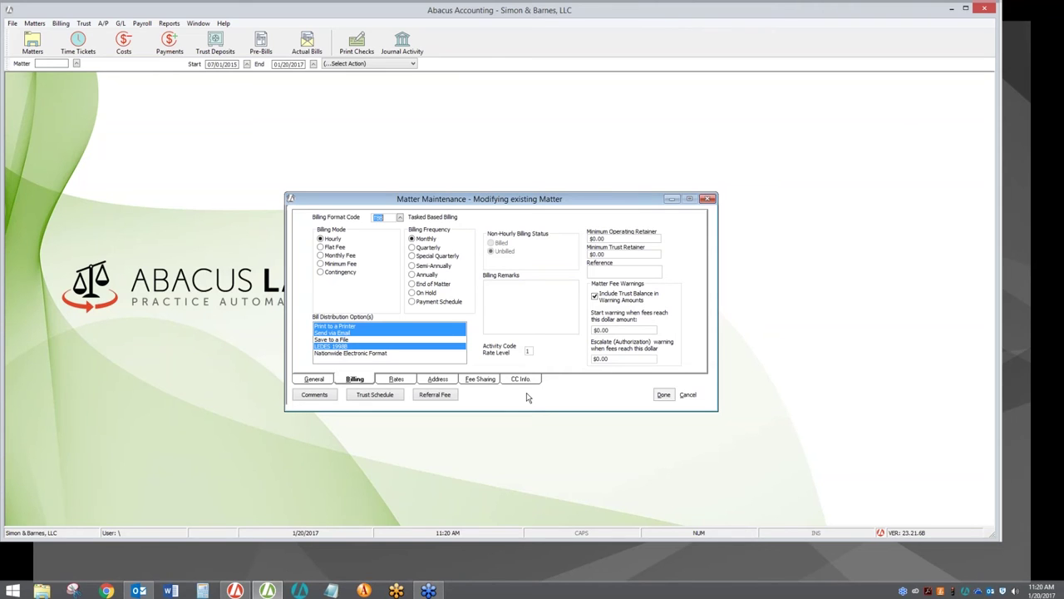
{"action": "left_click", "coordinate": [688, 395]}
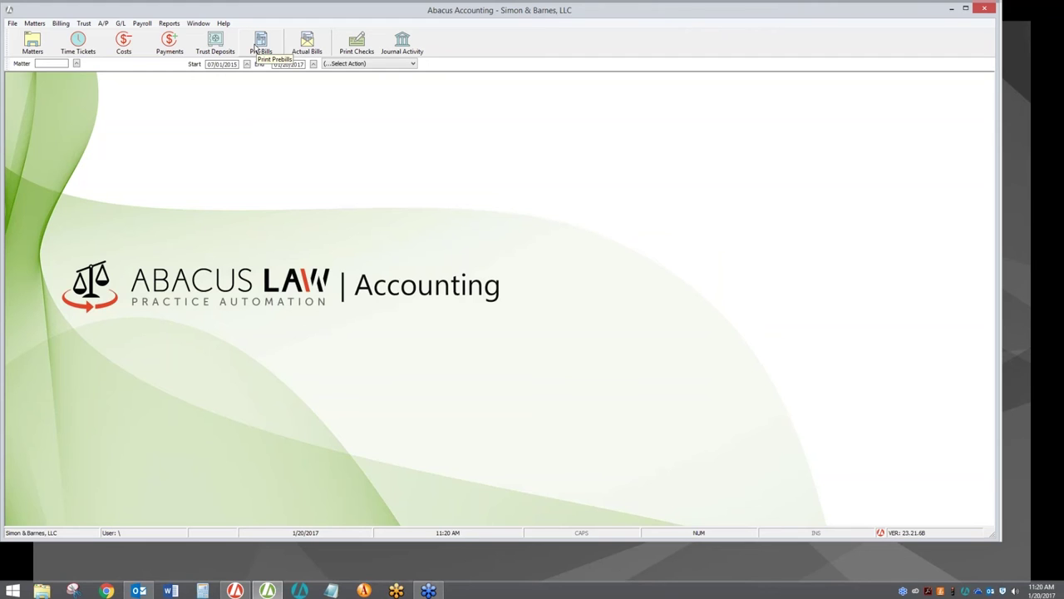
Step: Add all matters to a billing run with the default group criteria, review the bill selection, and cancel it
{"action": "left_click", "coordinate": [308, 43]}
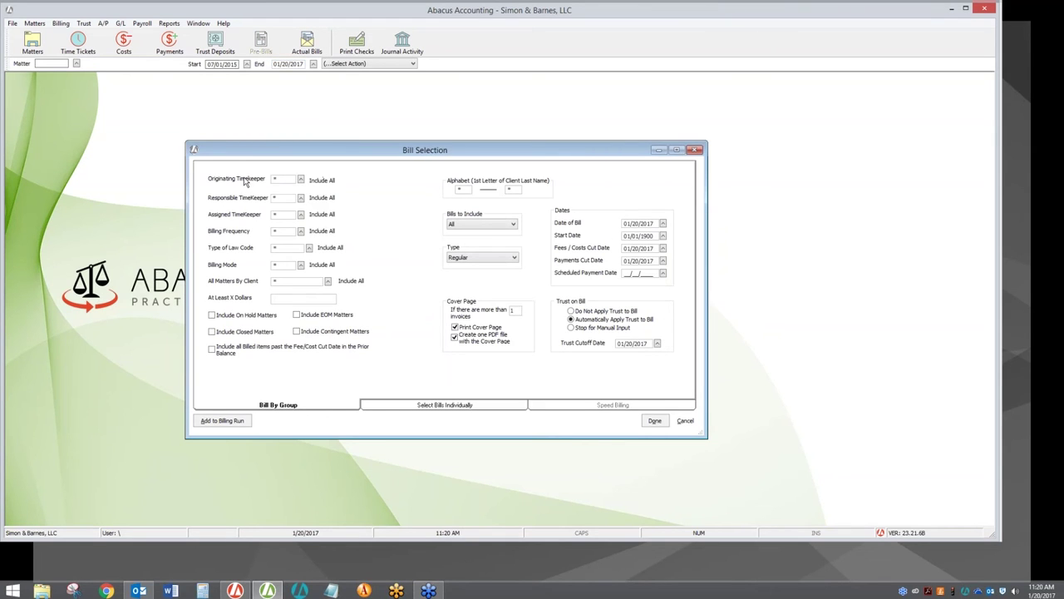
{"action": "left_click", "coordinate": [225, 420]}
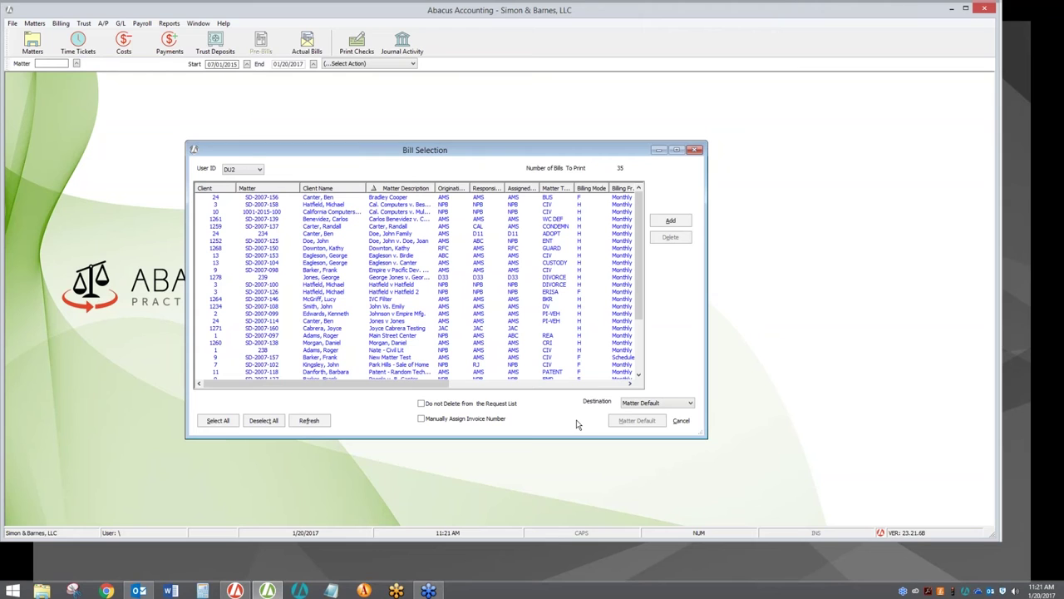
{"action": "left_click", "coordinate": [680, 422]}
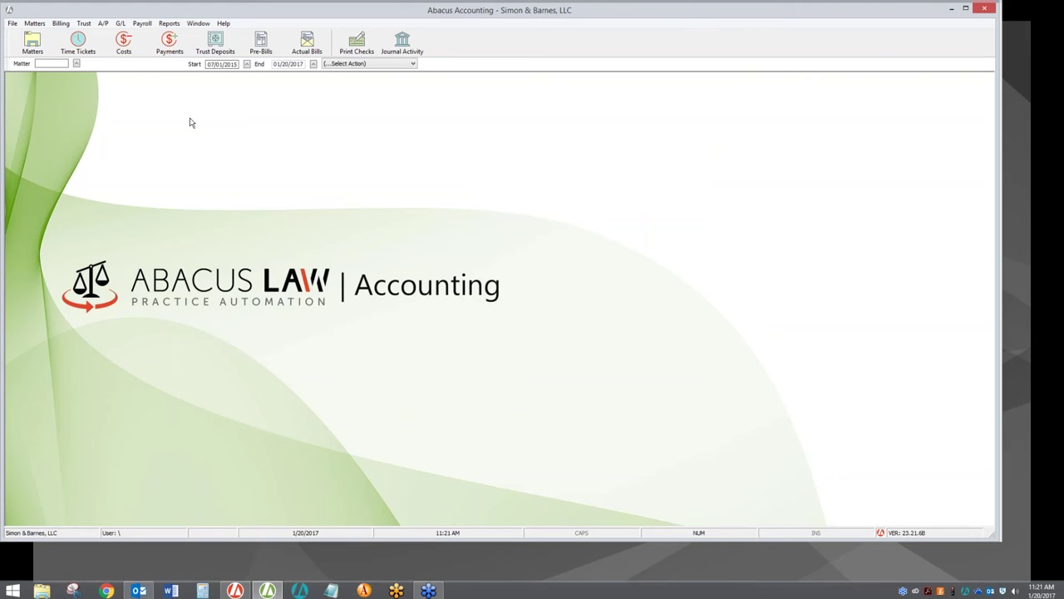
Step: Look over the available billing functions
{"action": "left_click", "coordinate": [62, 23]}
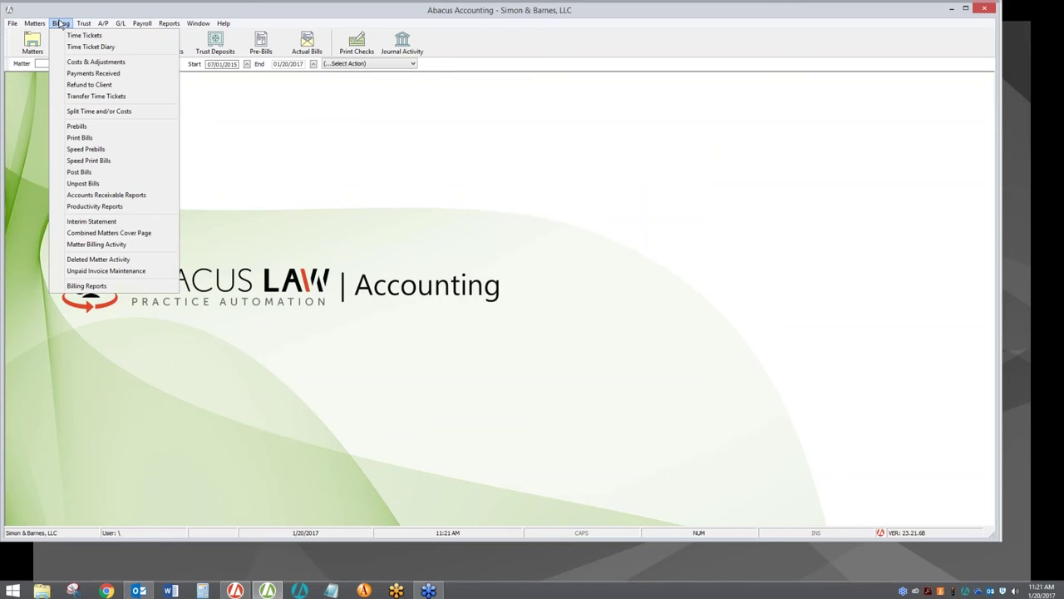